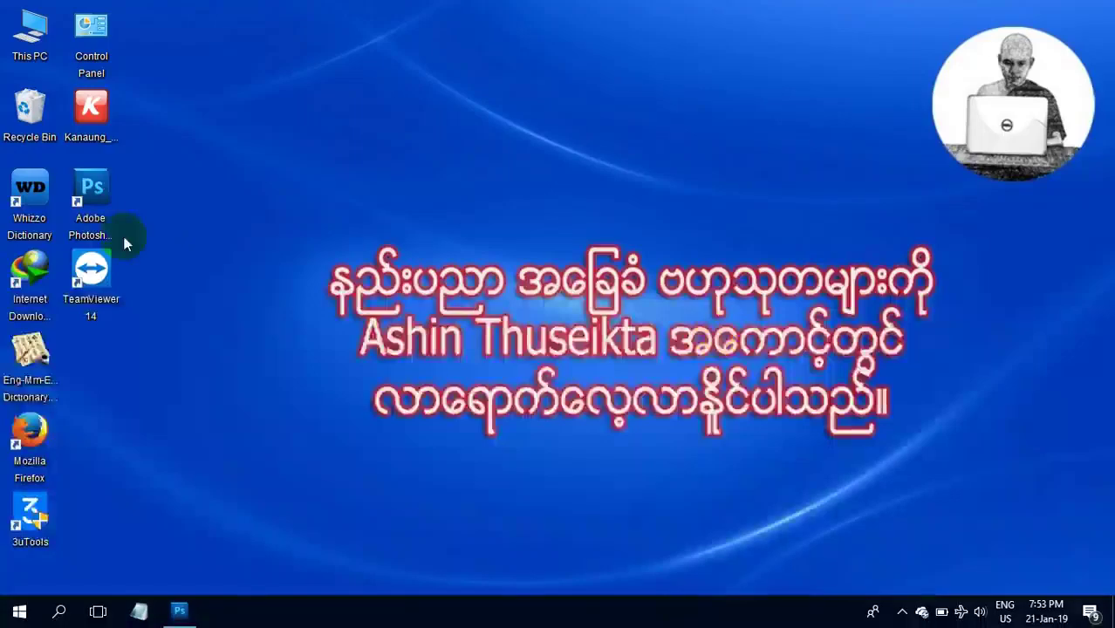
Launch Photoshop and open photos Lesson-14 (1) and Lesson-14 (2)
left_click(91, 201)
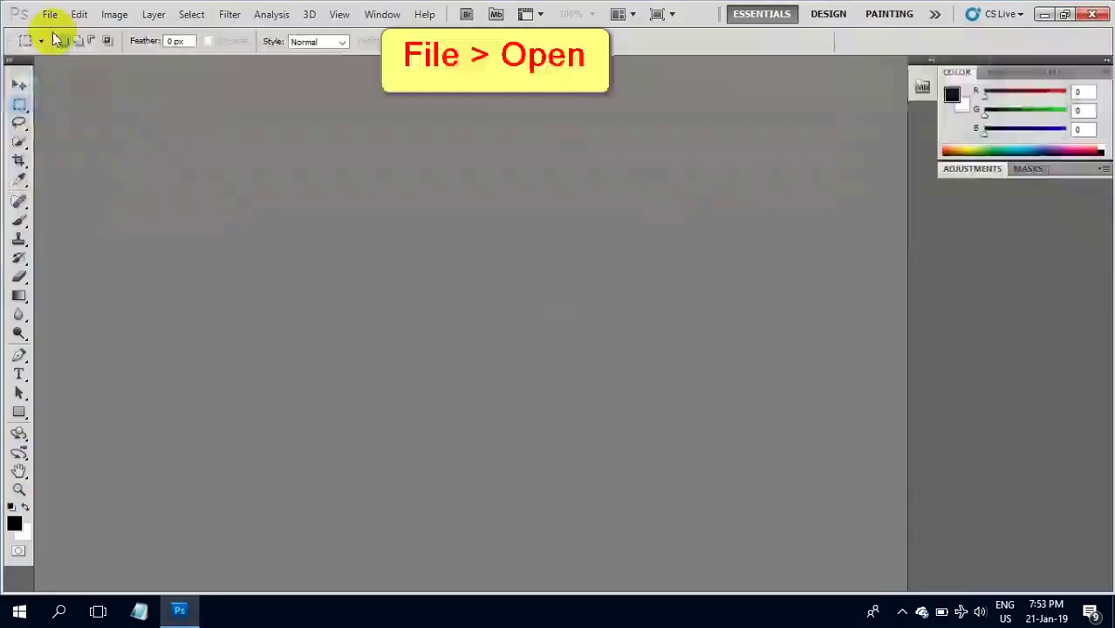
left_click(49, 14)
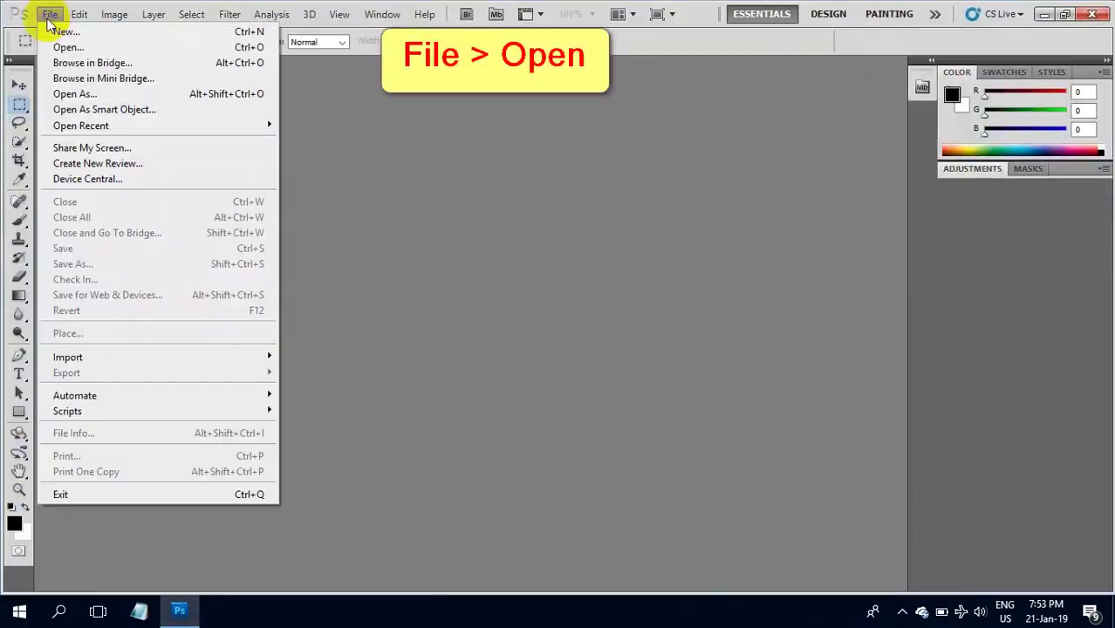
left_click(67, 47)
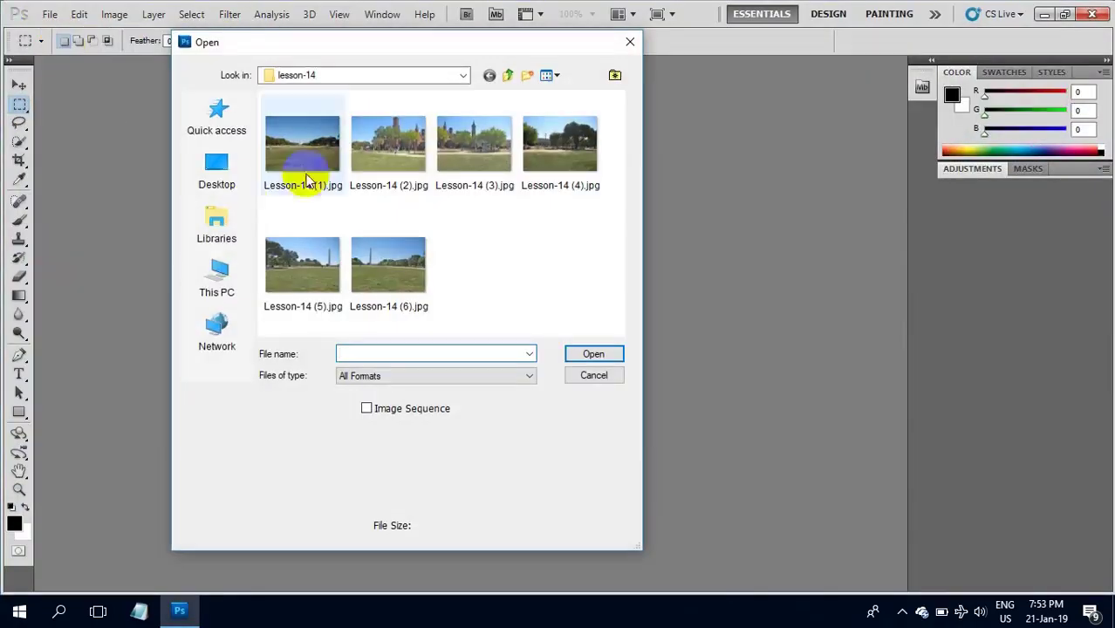
left_click_drag(432, 214, 273, 122)
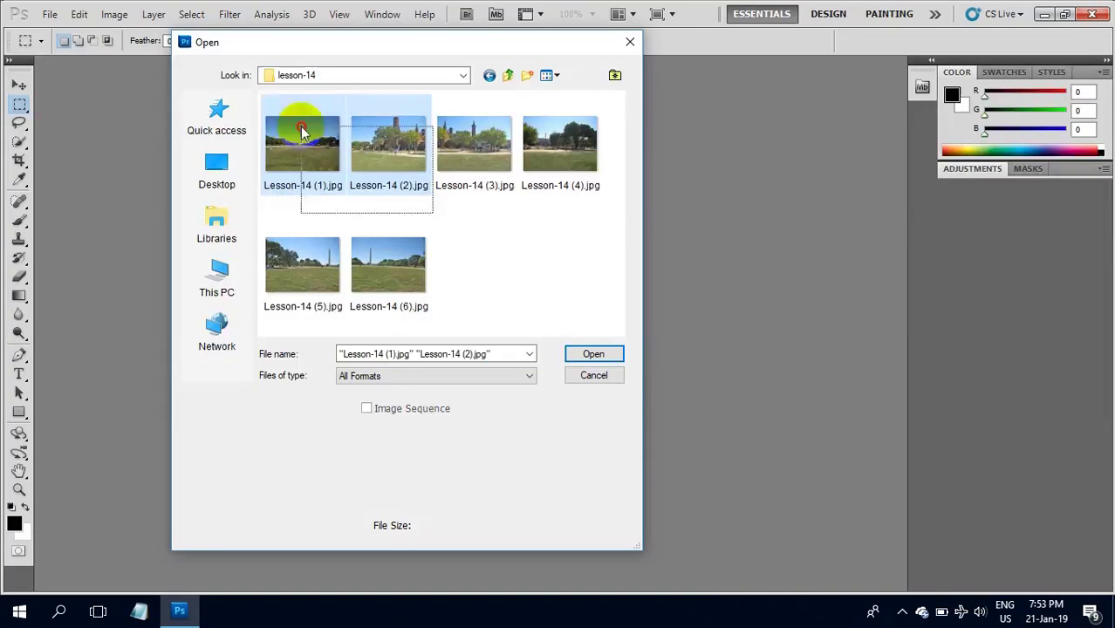
left_click(594, 353)
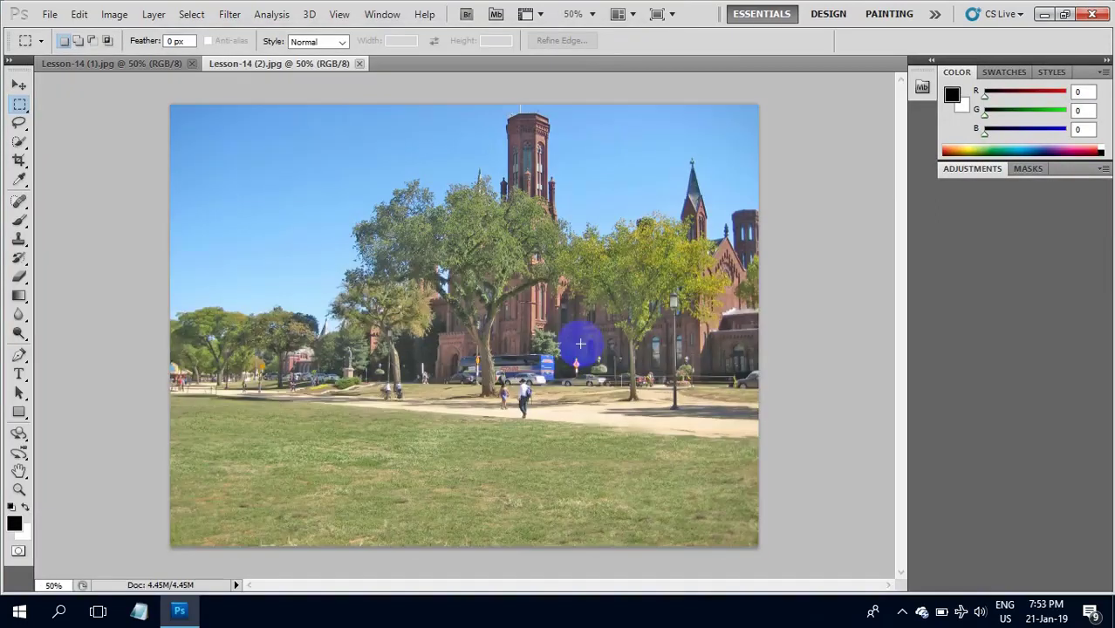
Compare the Capitol and castle photos, leaving the castle photo active with Image adjustments showing
left_click(141, 64)
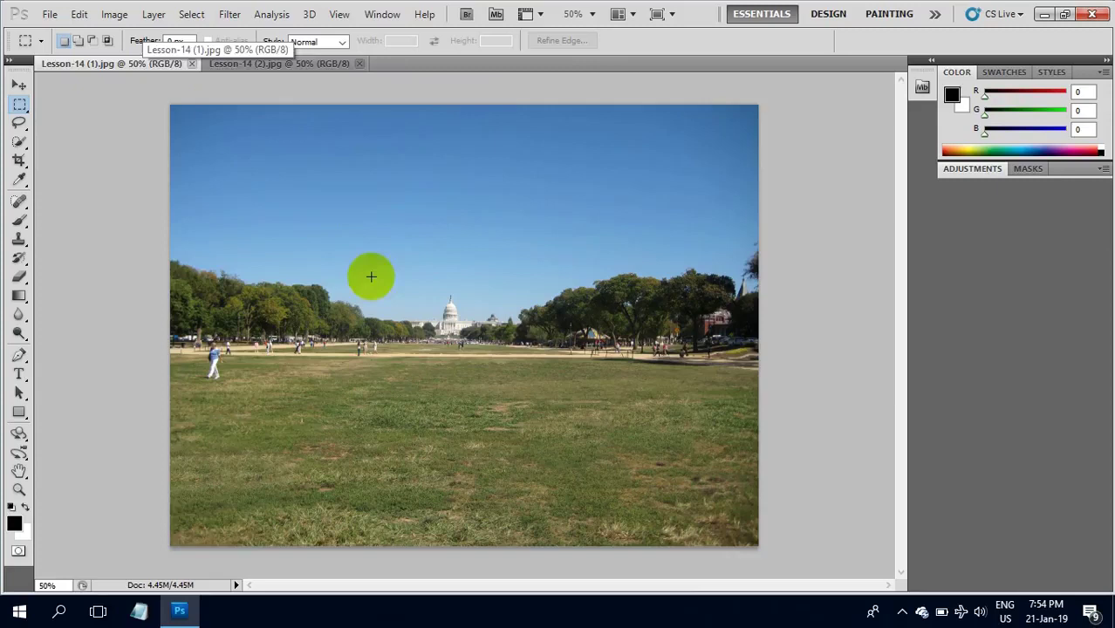
left_click(250, 66)
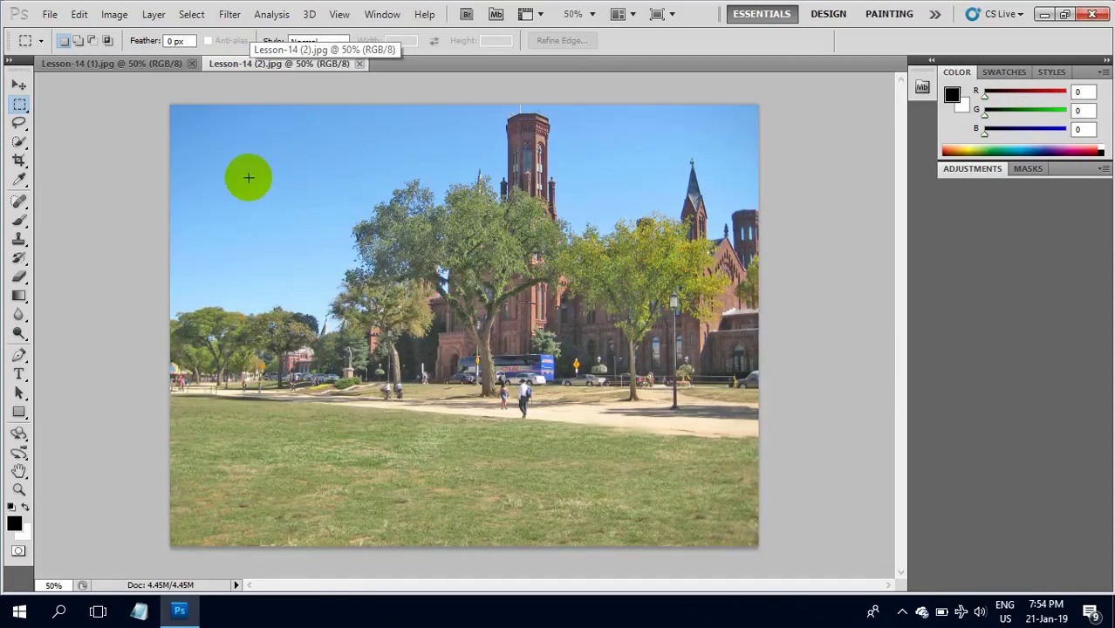
left_click(139, 67)
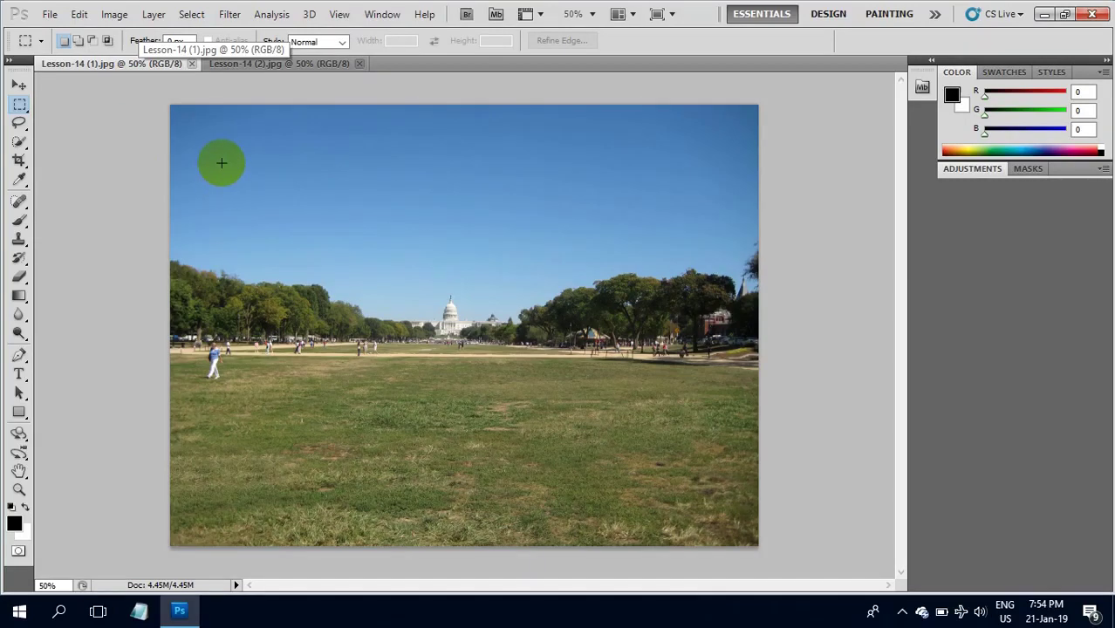
left_click(259, 65)
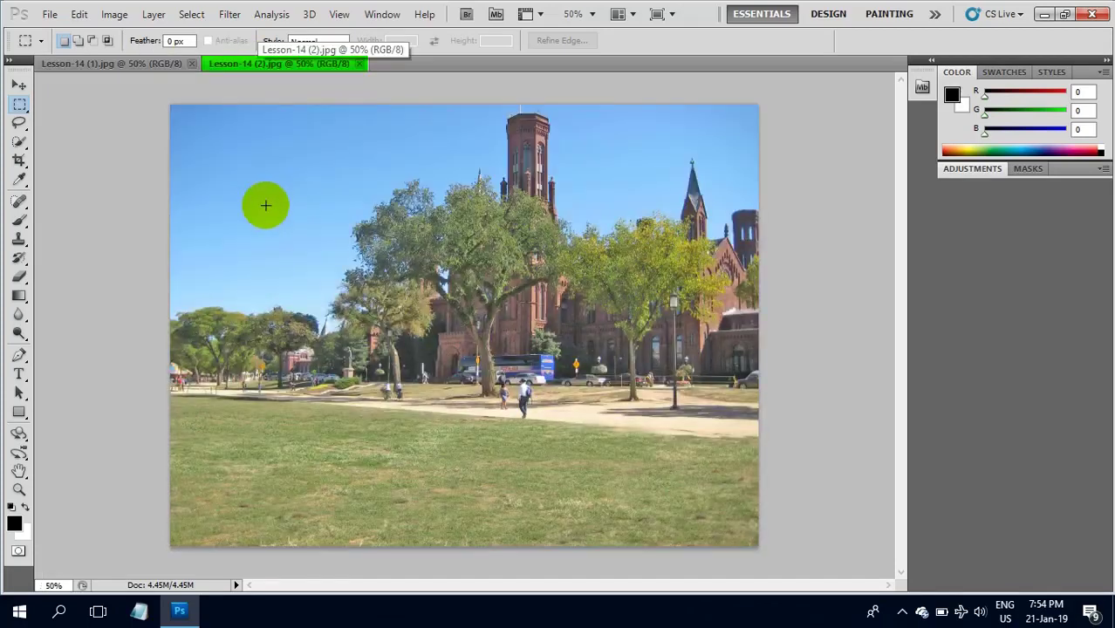
left_click(114, 14)
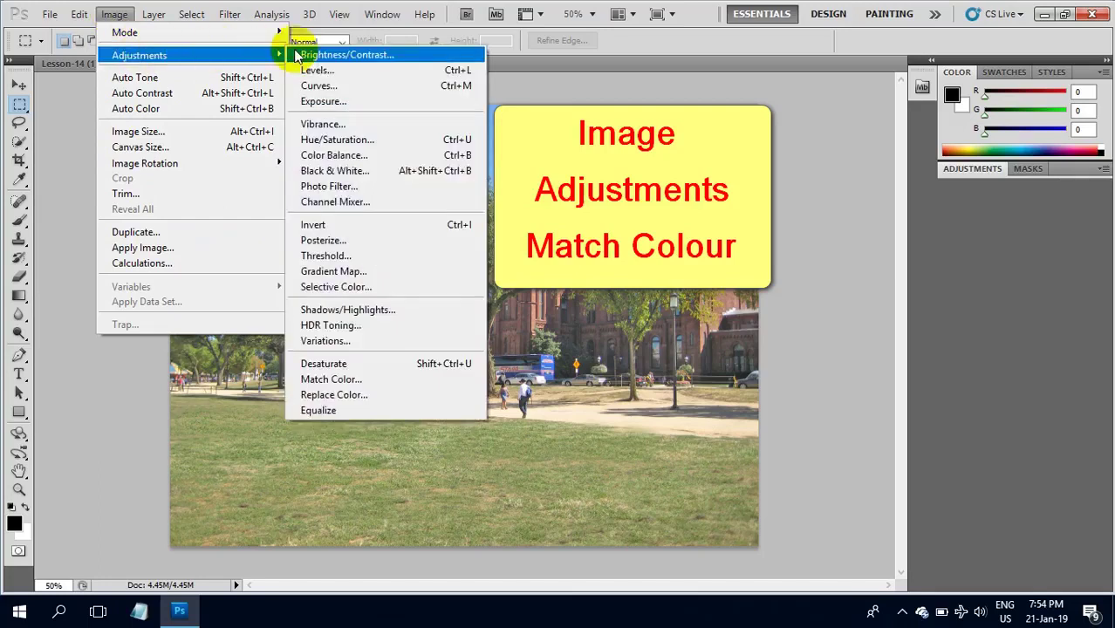
mouse_move(139, 55)
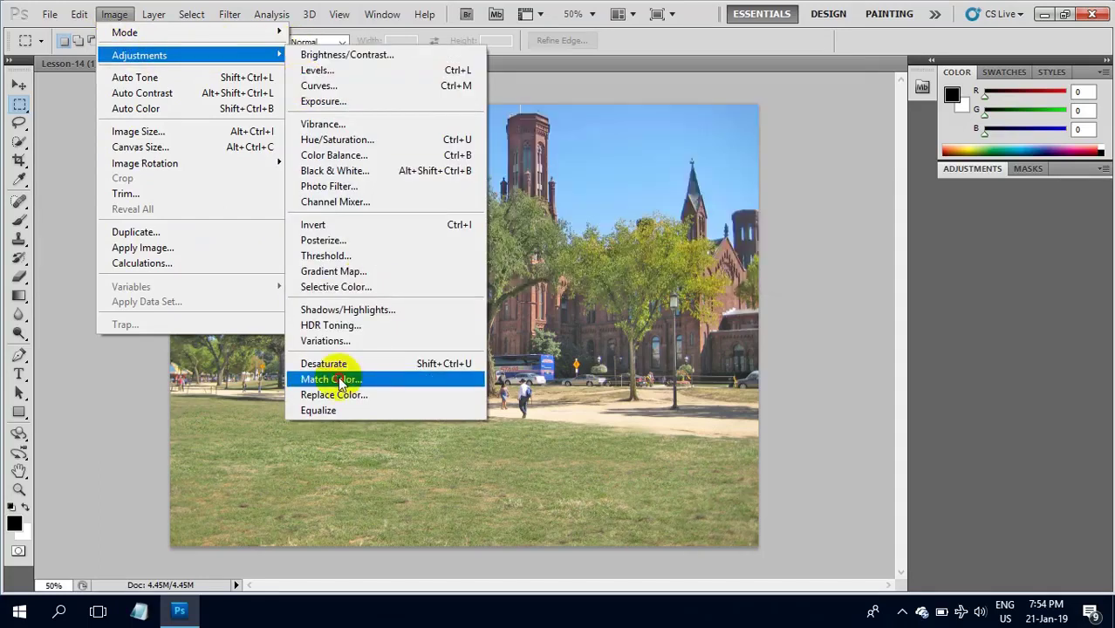
Apply Match Color to the castle photo using Lesson-14 (1).jpg as the source
left_click(331, 380)
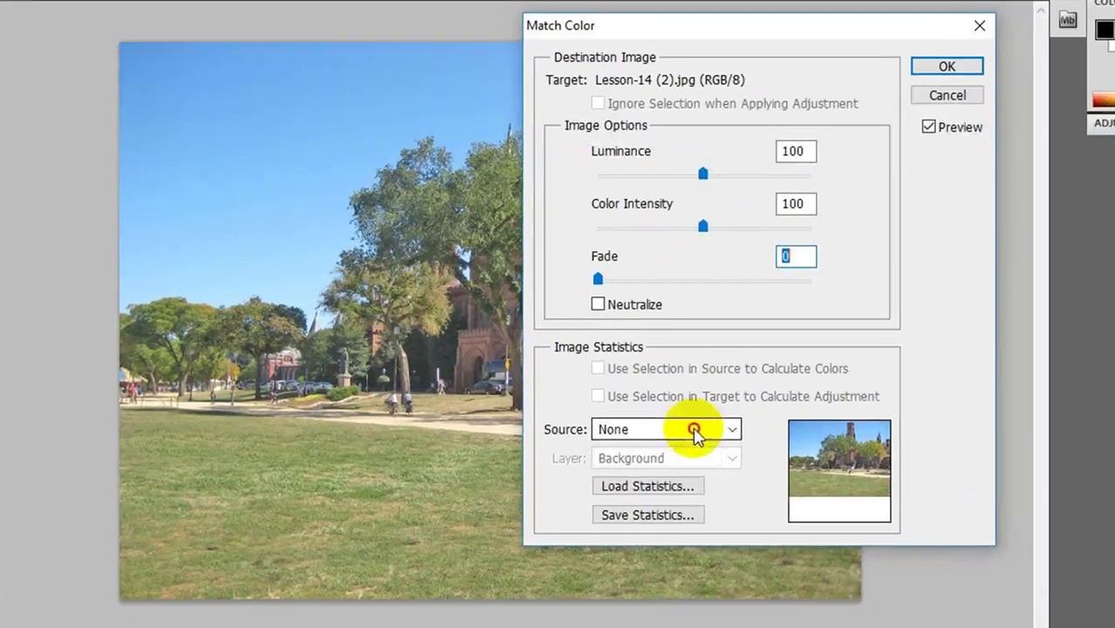
left_click(605, 411)
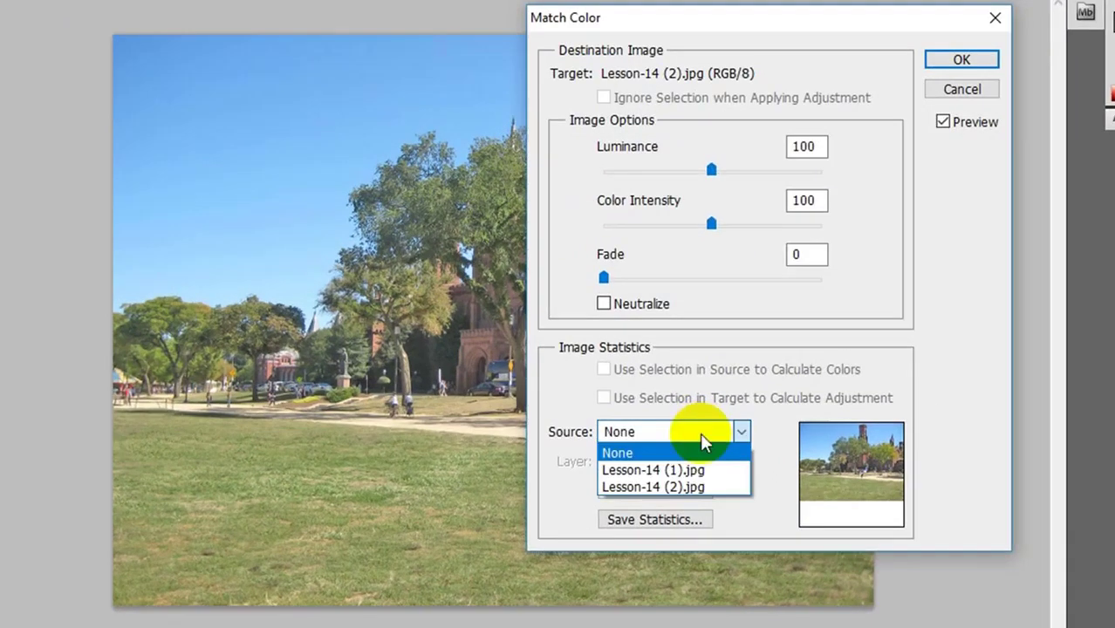
left_click(652, 471)
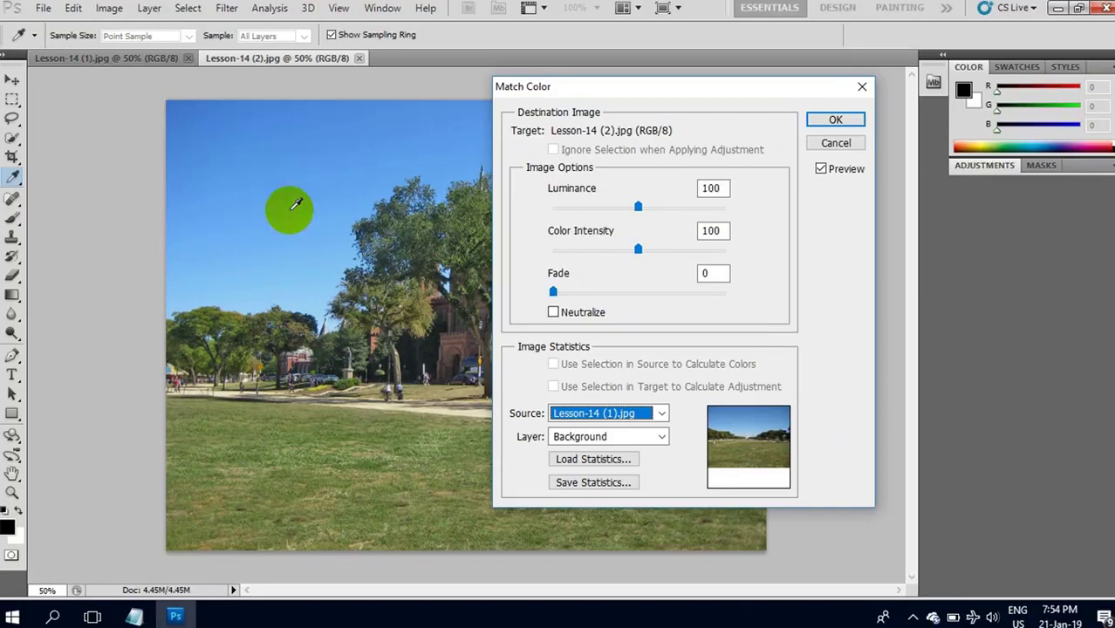
left_click(827, 124)
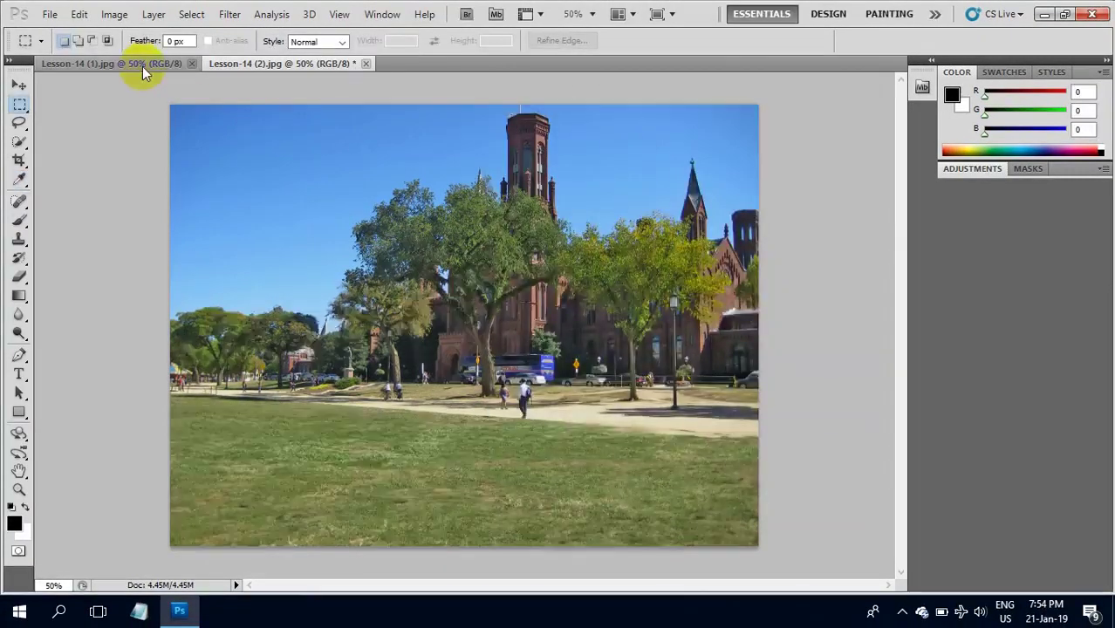
Compare the result against the Capitol photo, then close the castle photo's tab
left_click(113, 63)
left_click(281, 63)
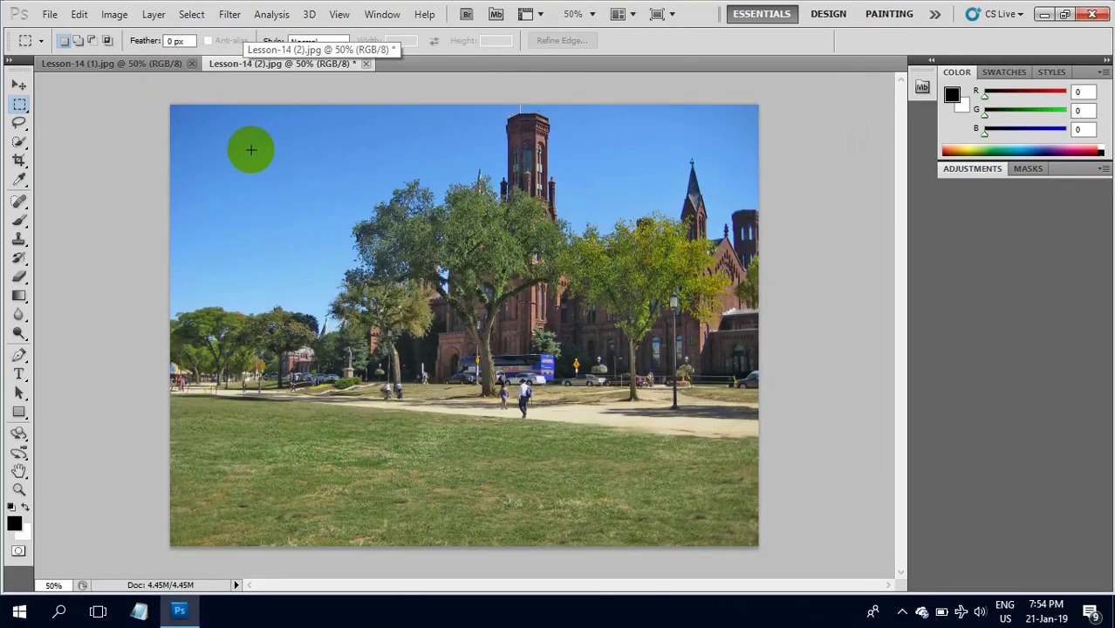
left_click(366, 63)
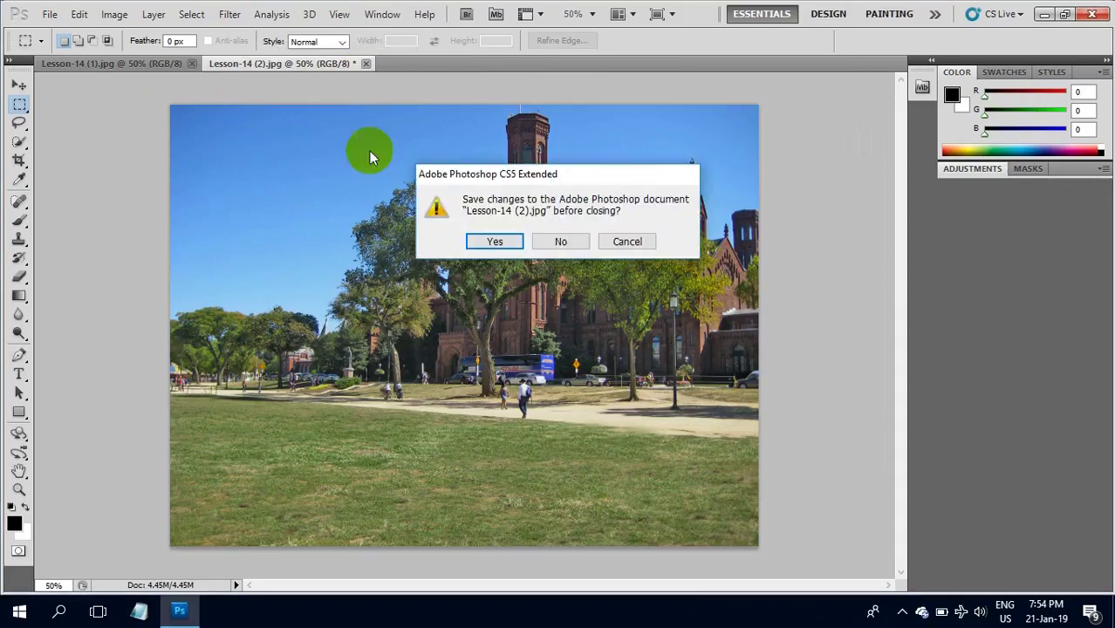
Answer No to the save prompt so the castle photo closes unsaved
left_click(560, 241)
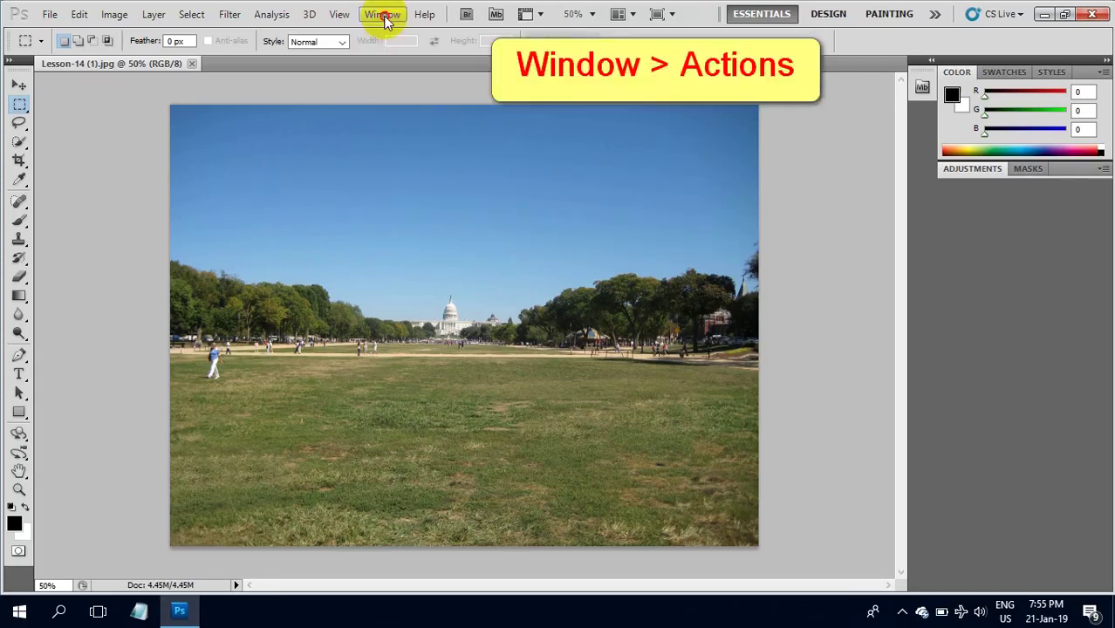
In the Actions panel, add set WTYT with new action 0011 and begin recording
left_click(382, 14)
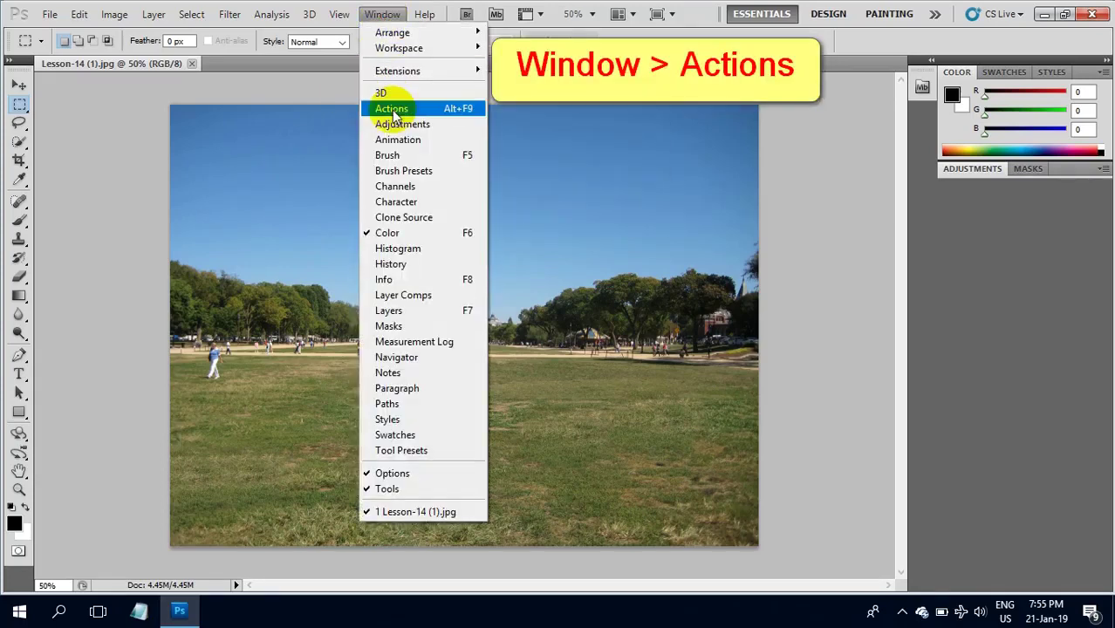
left_click(421, 112)
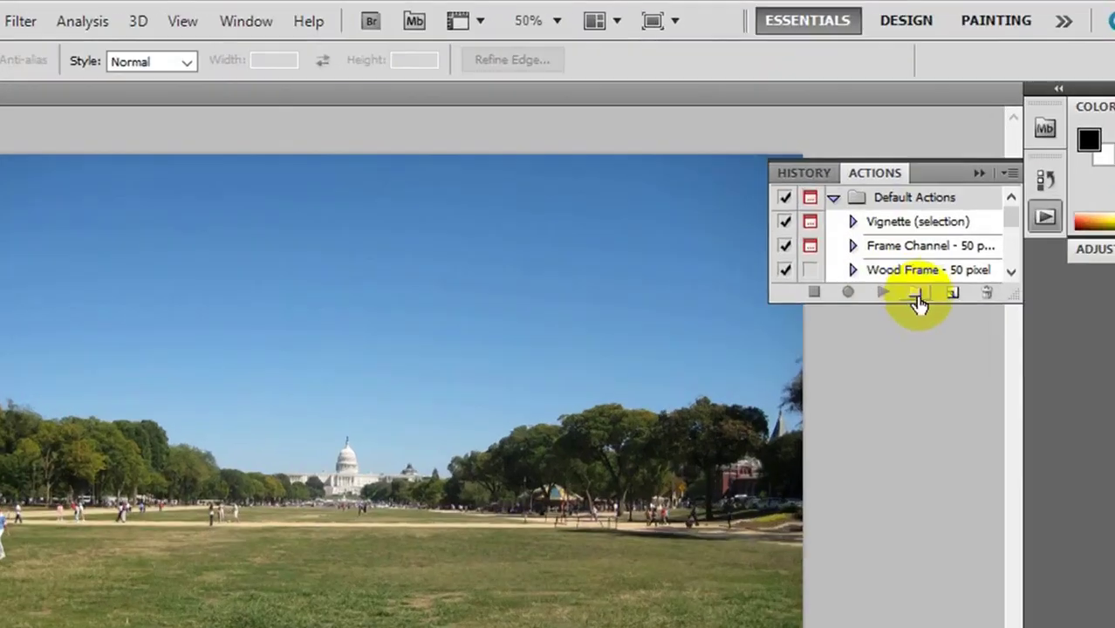
left_click(892, 229)
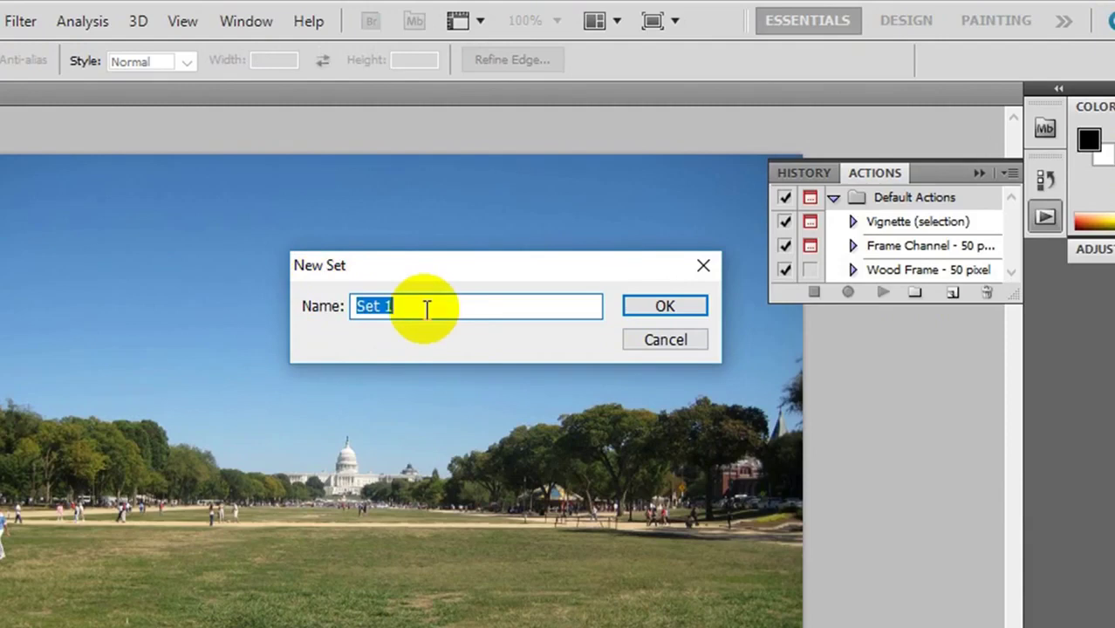
type("WTYT")
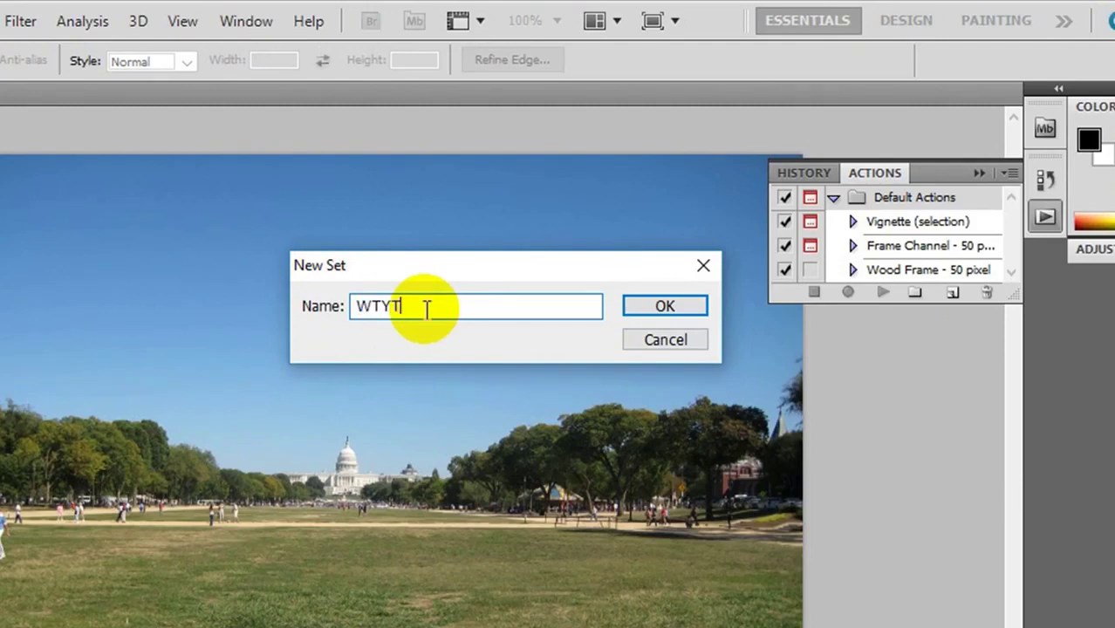
left_click(665, 305)
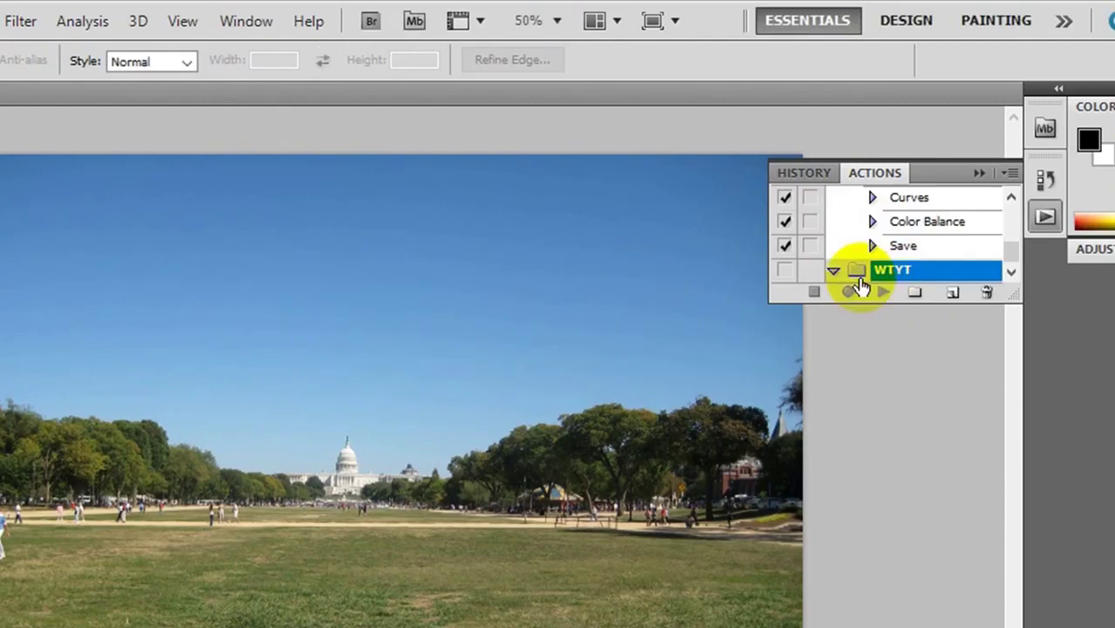
left_click(953, 292)
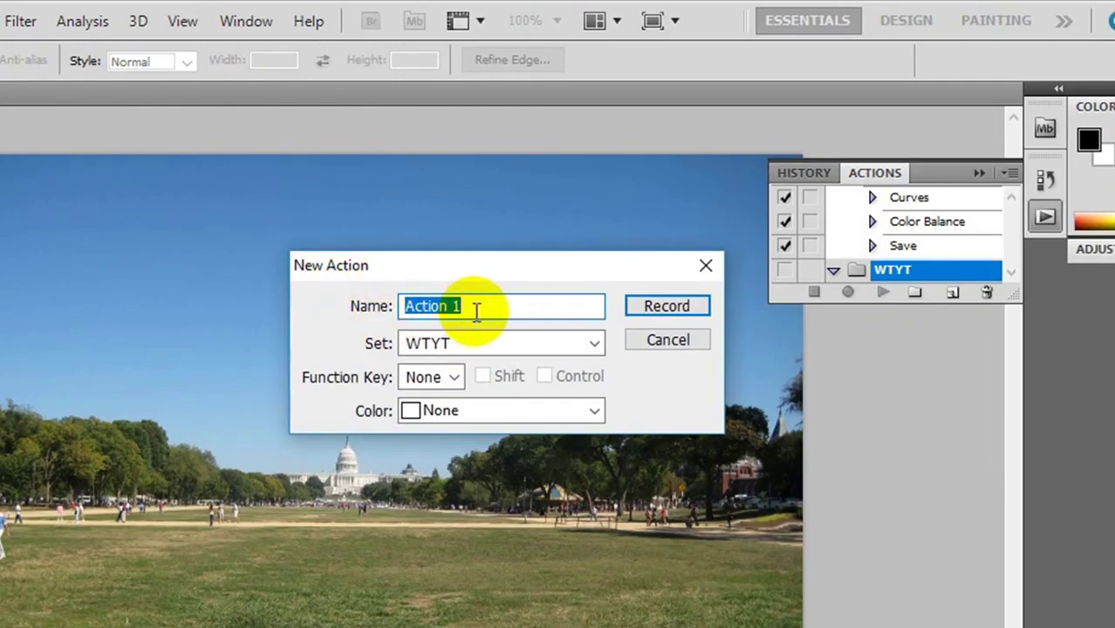
type("0011")
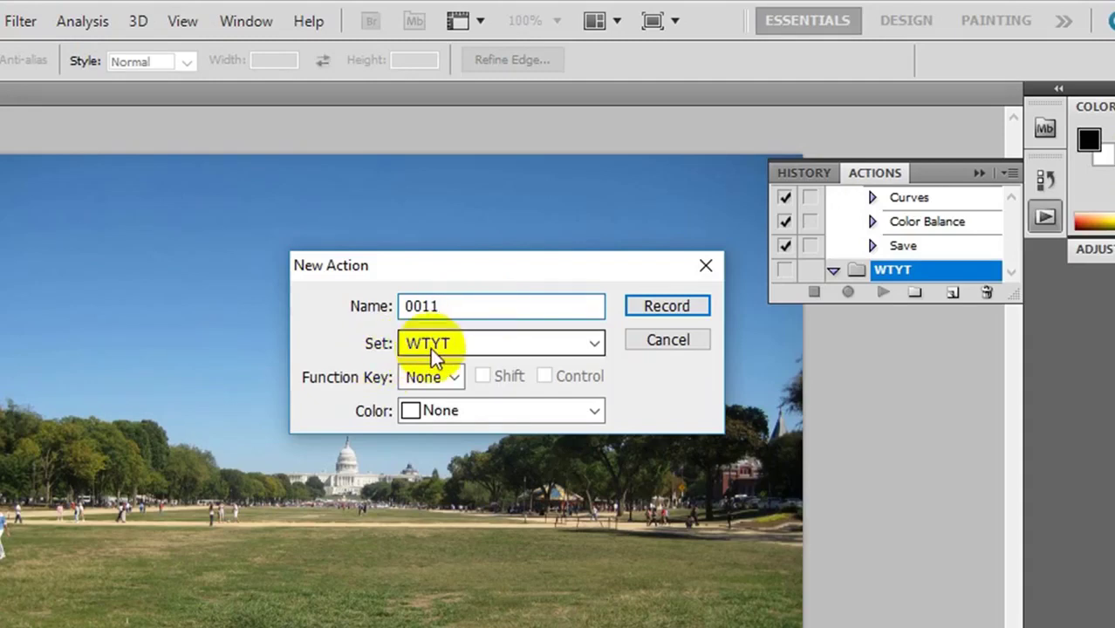
left_click(665, 305)
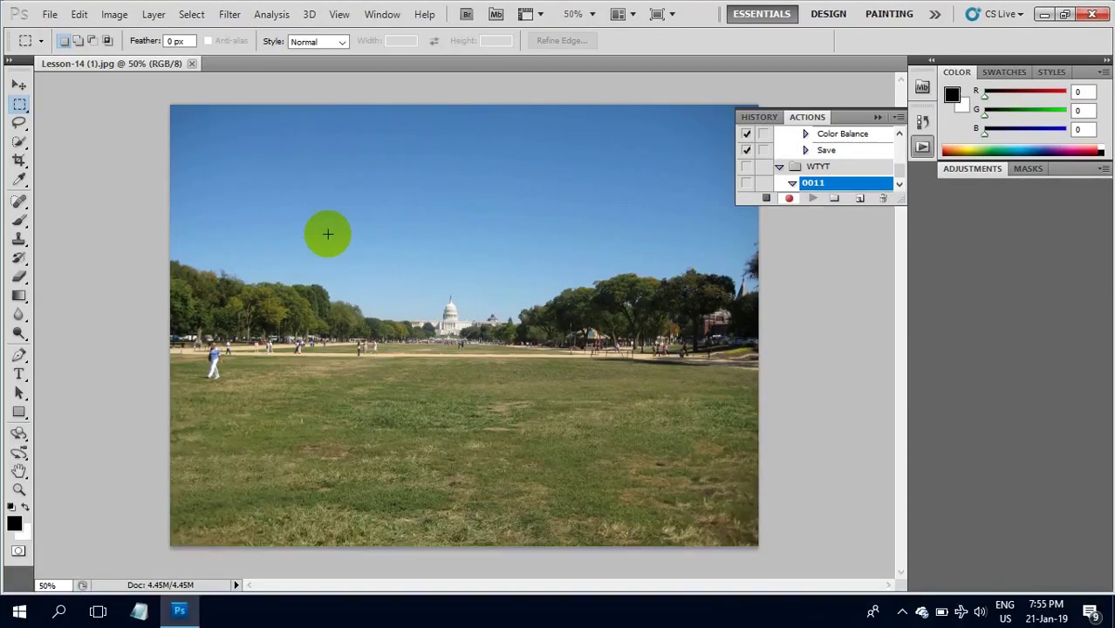
Apply Curves (Ctrl+M) with the black point input raised to about 52
key("ctrl+m")
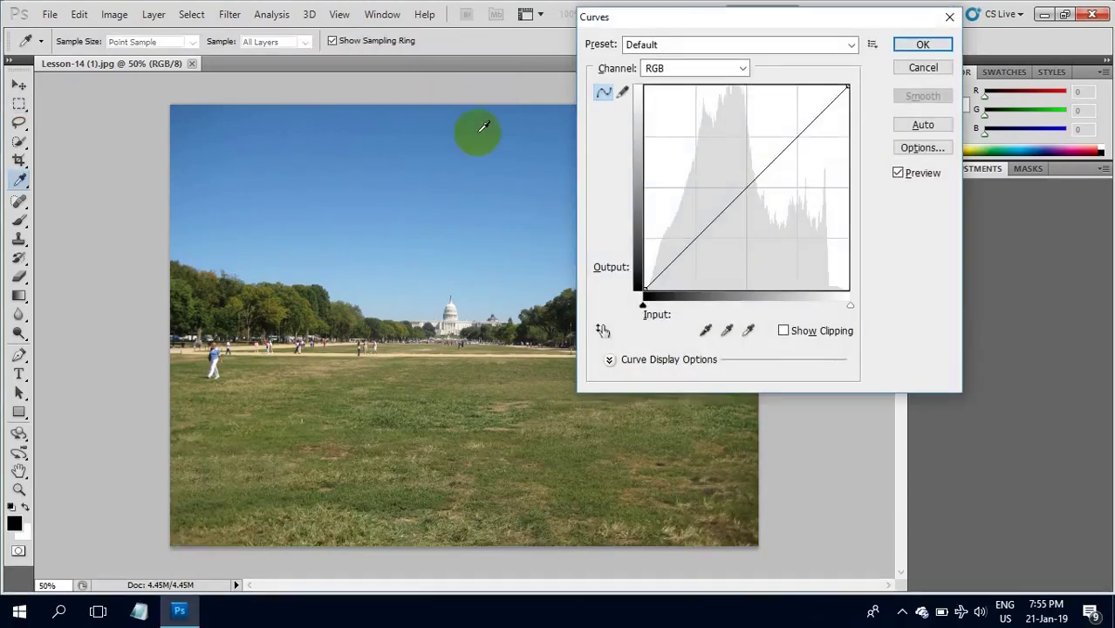
left_click(644, 304)
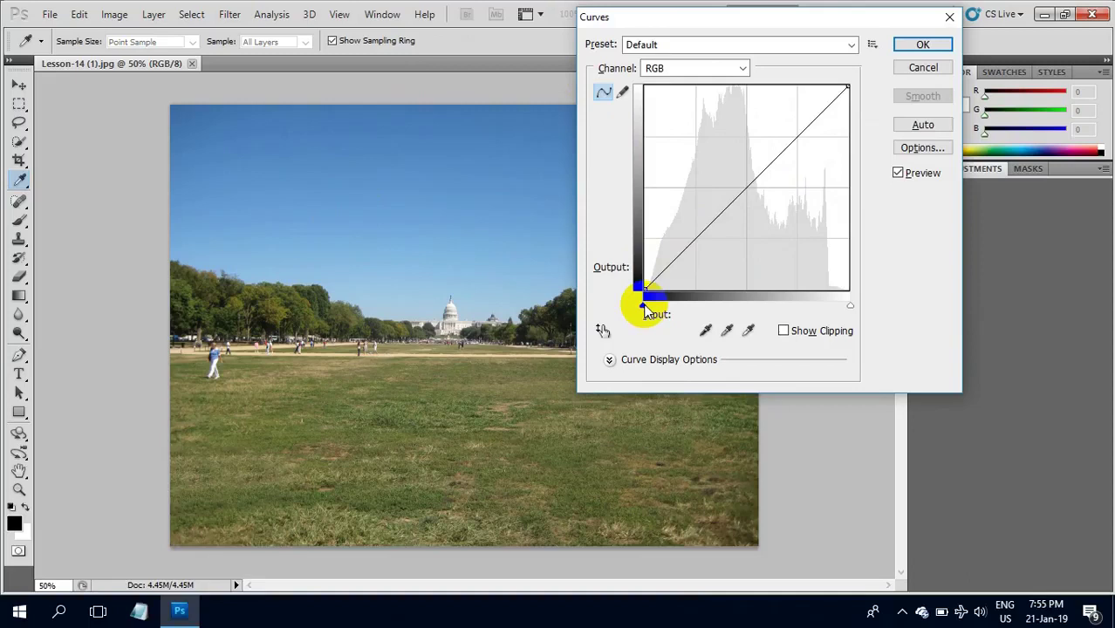
left_click_drag(645, 304, 686, 307)
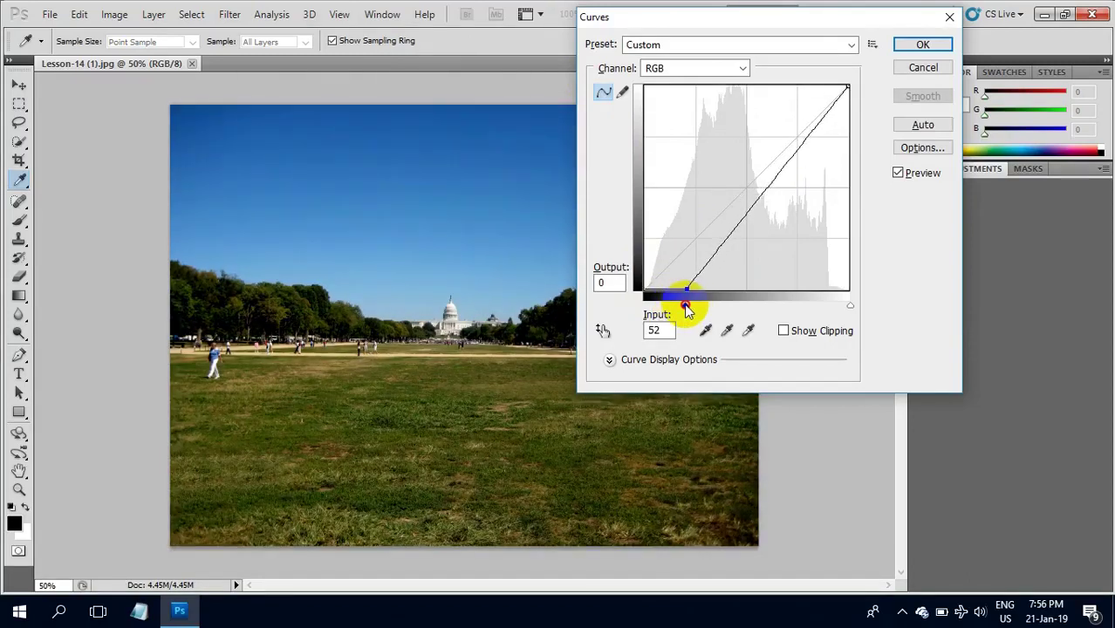
left_click(923, 45)
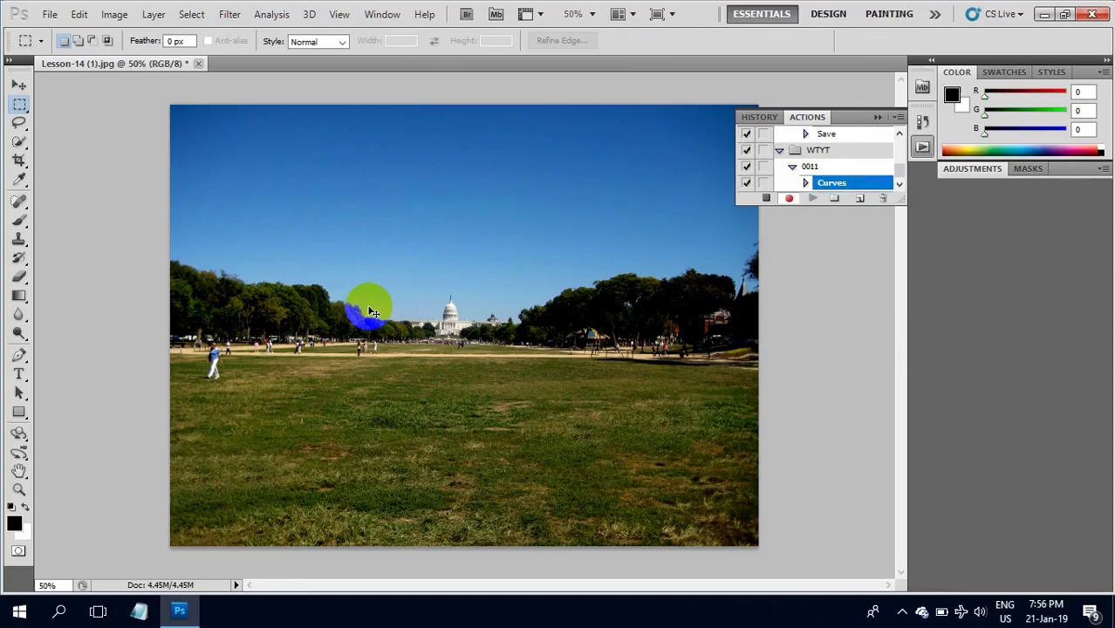
Apply Color Balance (Ctrl+B) with midtones Cyan–Red -12 and Magenta–Green -48
key("ctrl+b")
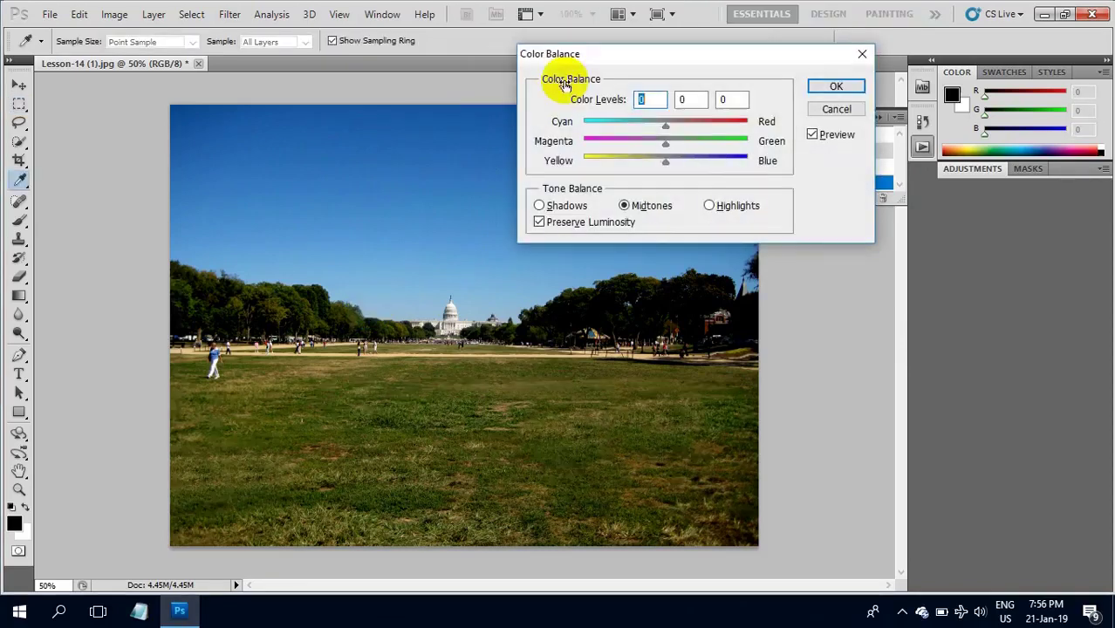
left_click_drag(664, 124, 625, 144)
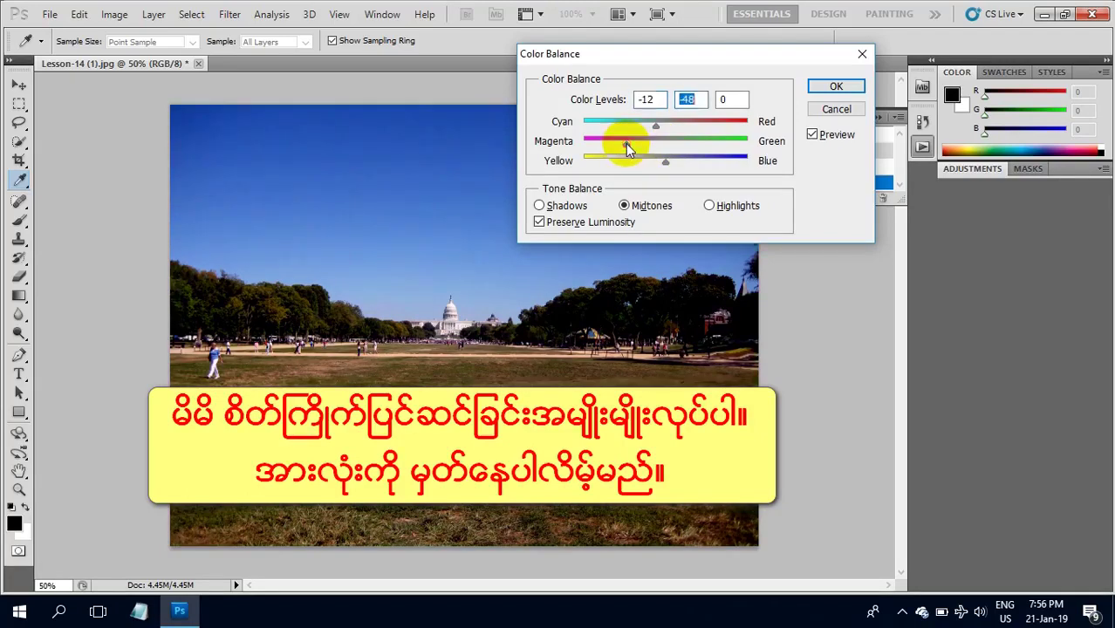
left_click(836, 88)
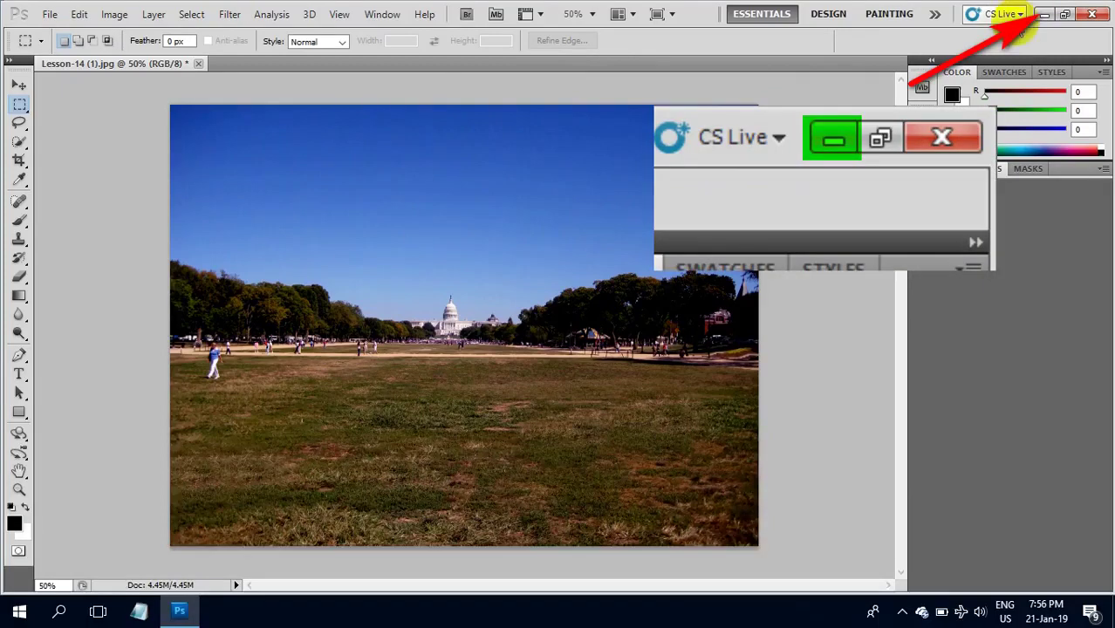
Minimize Photoshop and browse This PC > Data (D:) > lesson-14 in File Explorer
left_click(1048, 16)
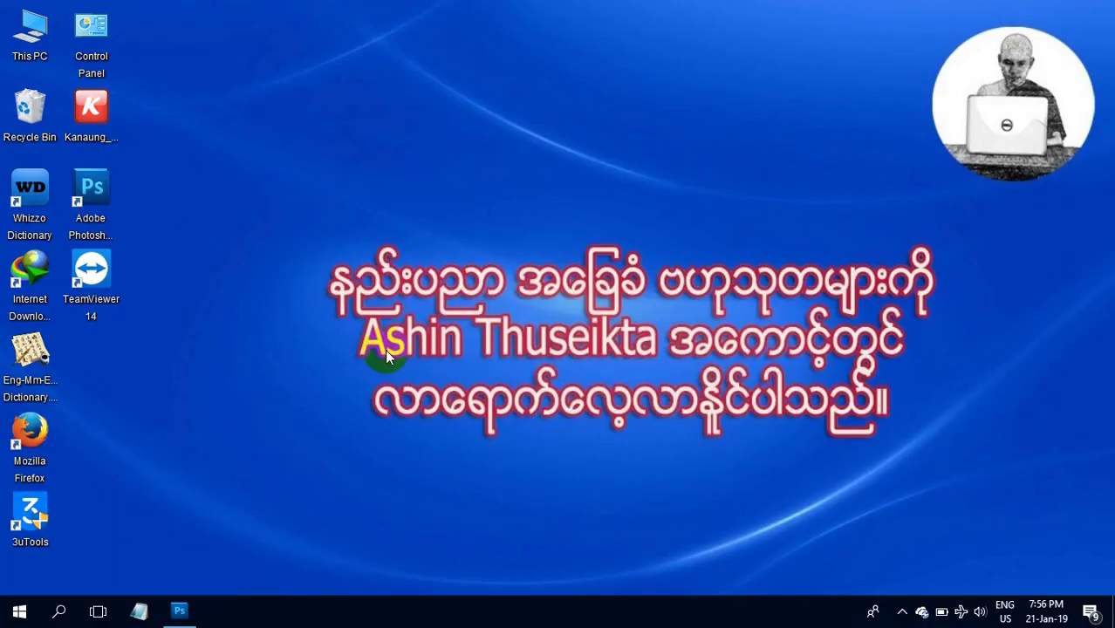
double_click(30, 35)
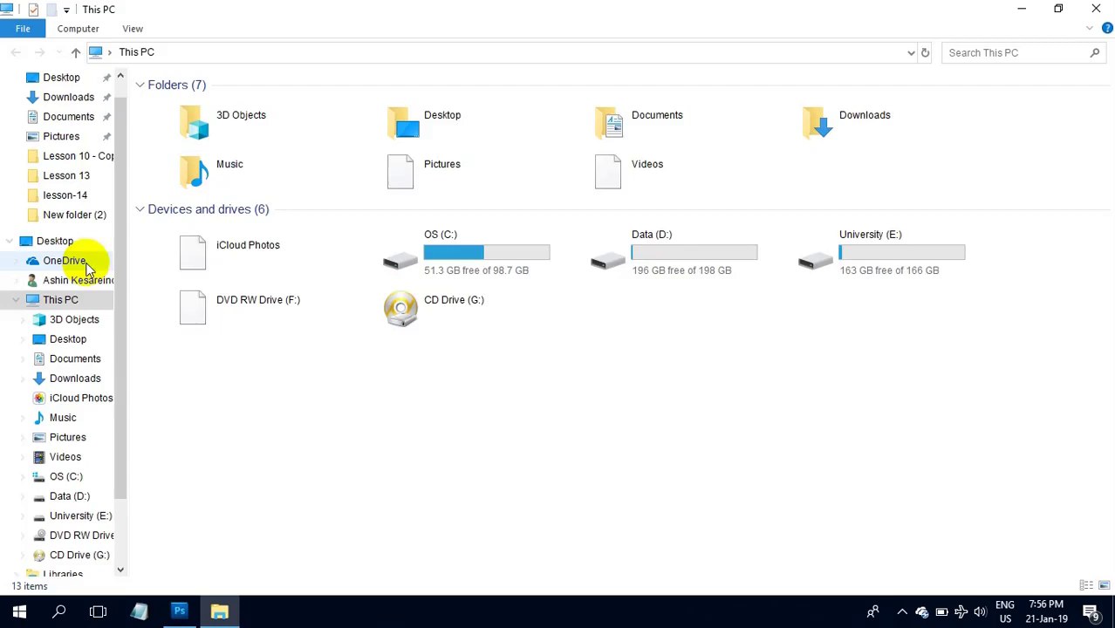
double_click(677, 257)
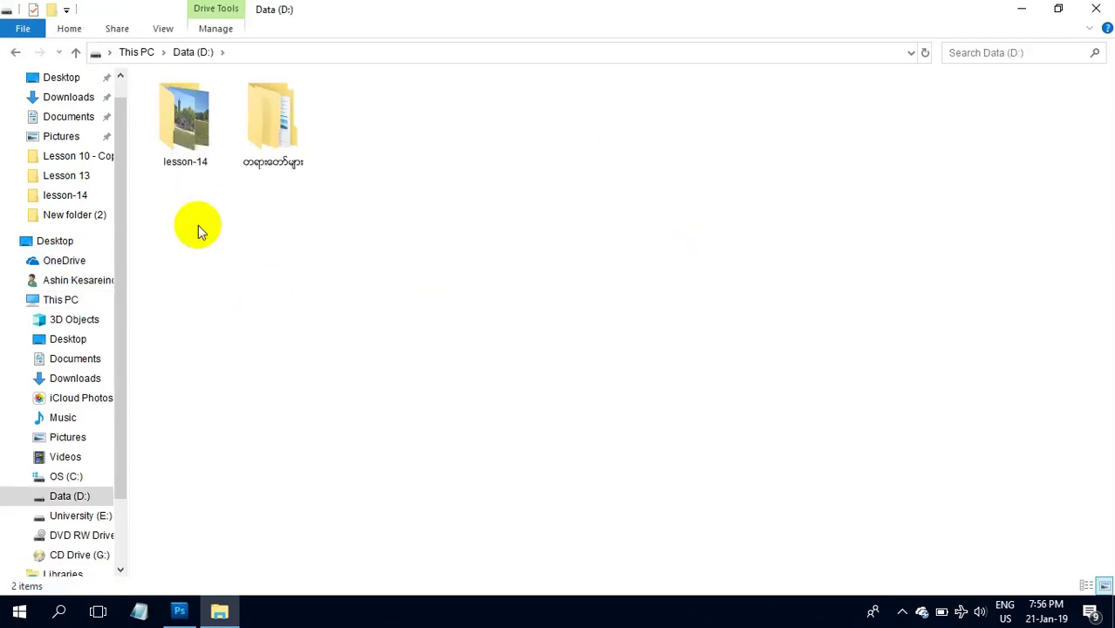
double_click(184, 118)
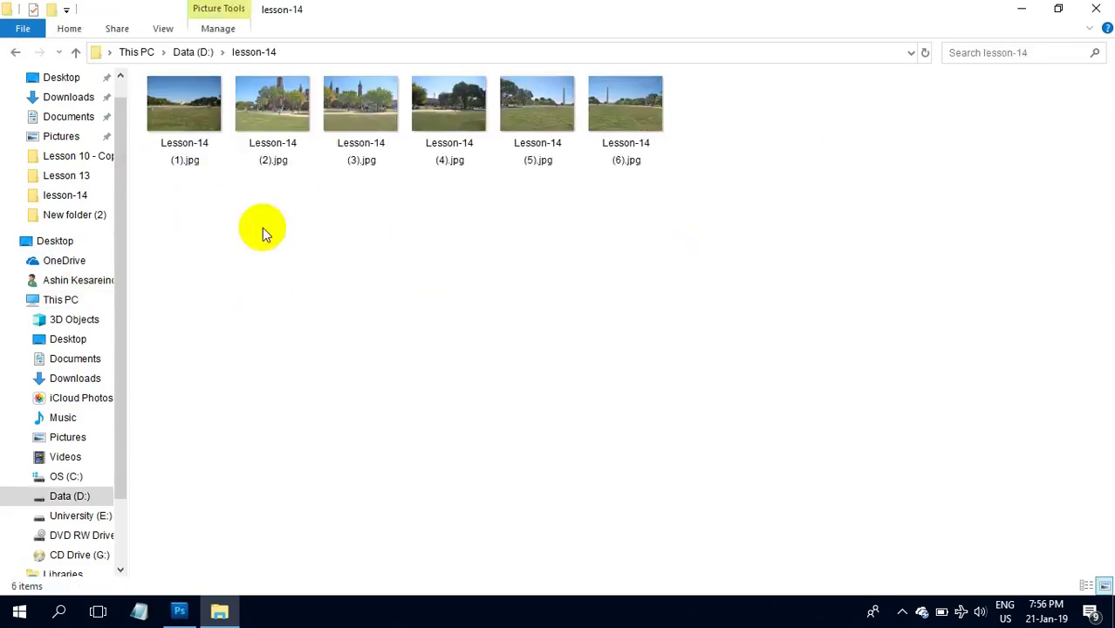
Add two subfolders, Old and New, to the lesson-14 folder
right_click(654, 204)
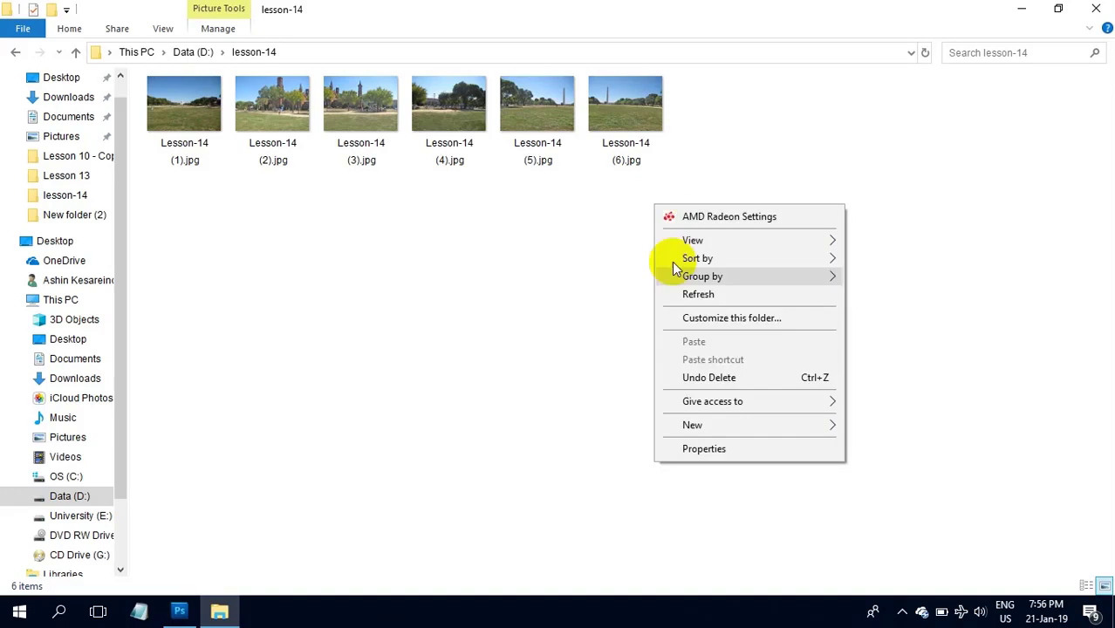
mouse_move(694, 425)
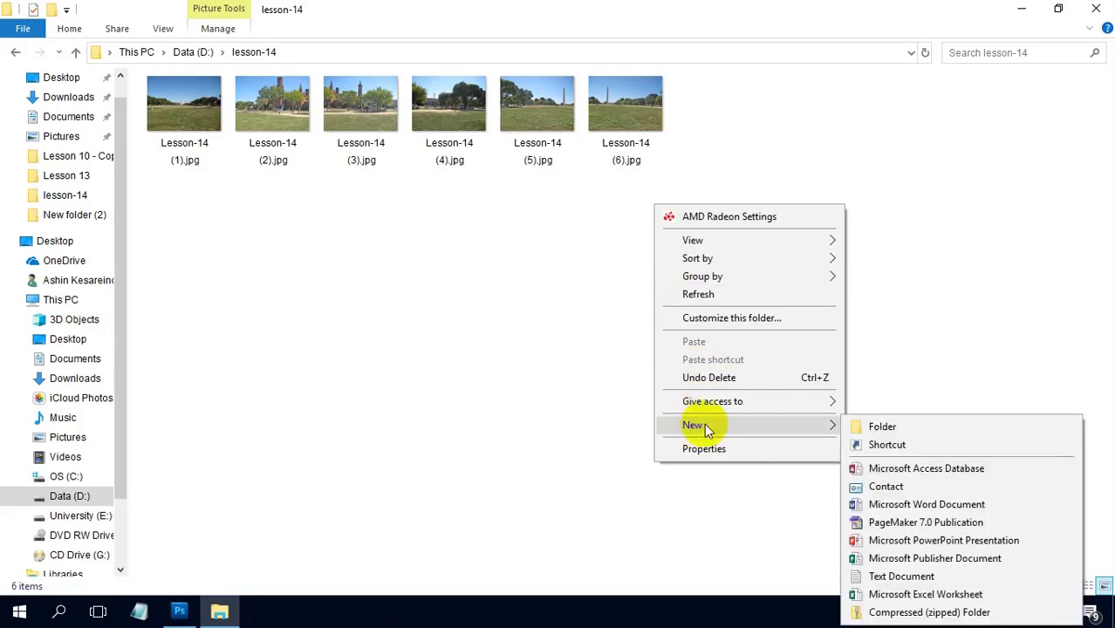
left_click(879, 426)
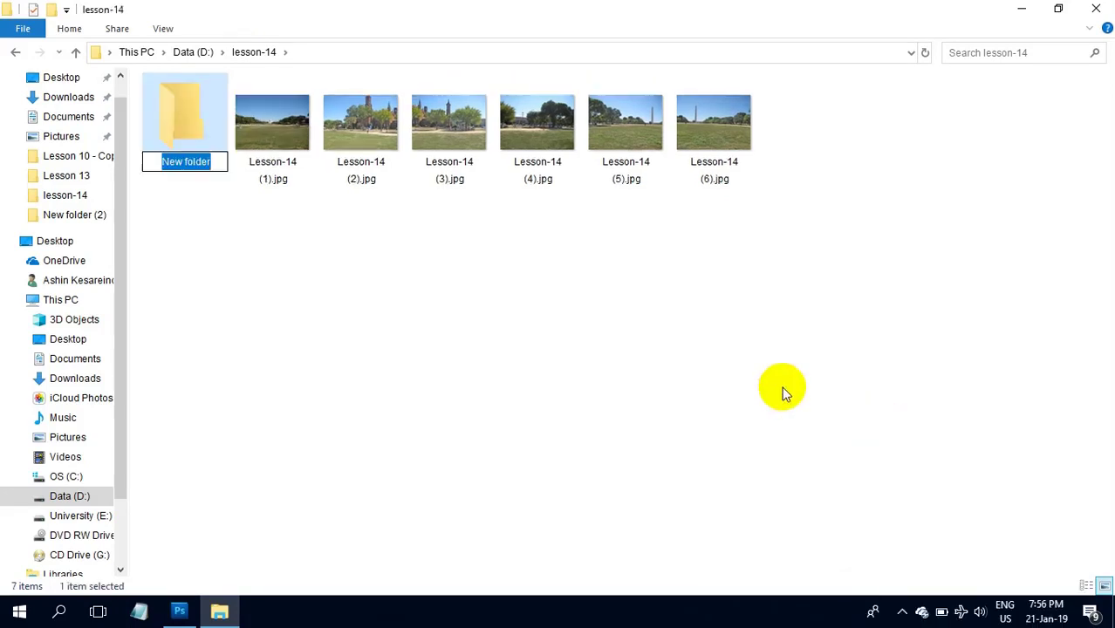
type("Ol")
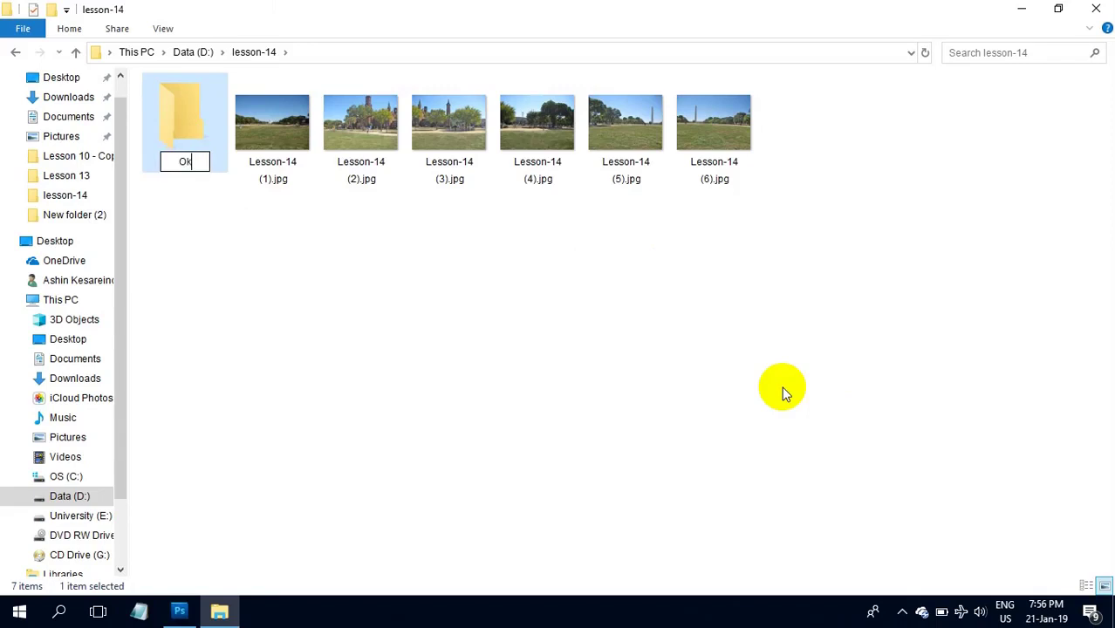
type("d")
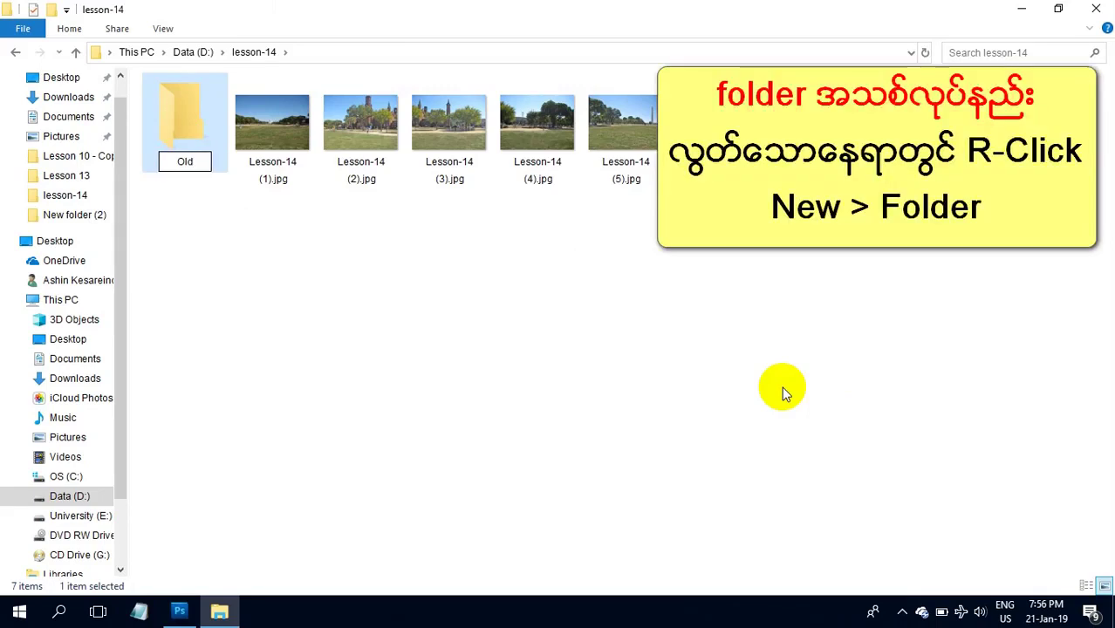
key("Return")
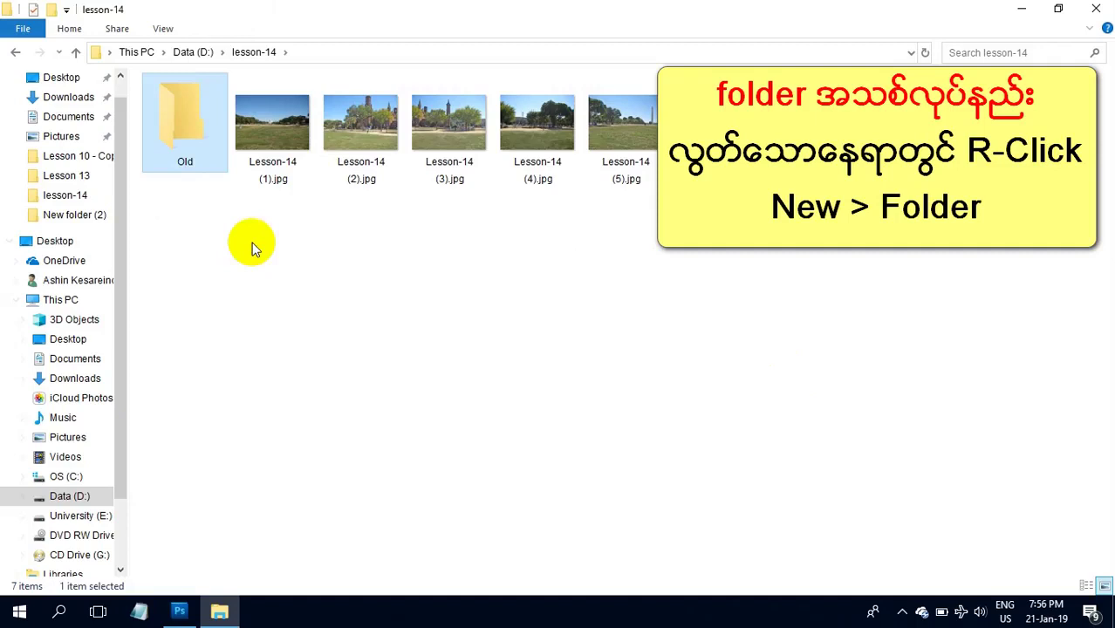
right_click(253, 238)
mouse_move(349, 454)
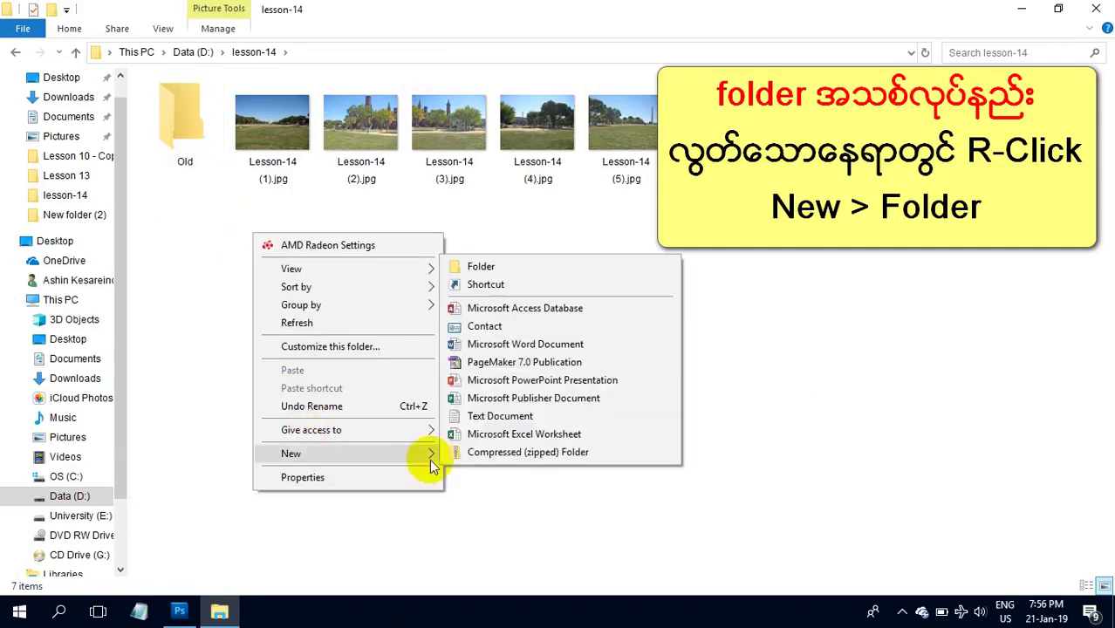
left_click(489, 267)
type("New")
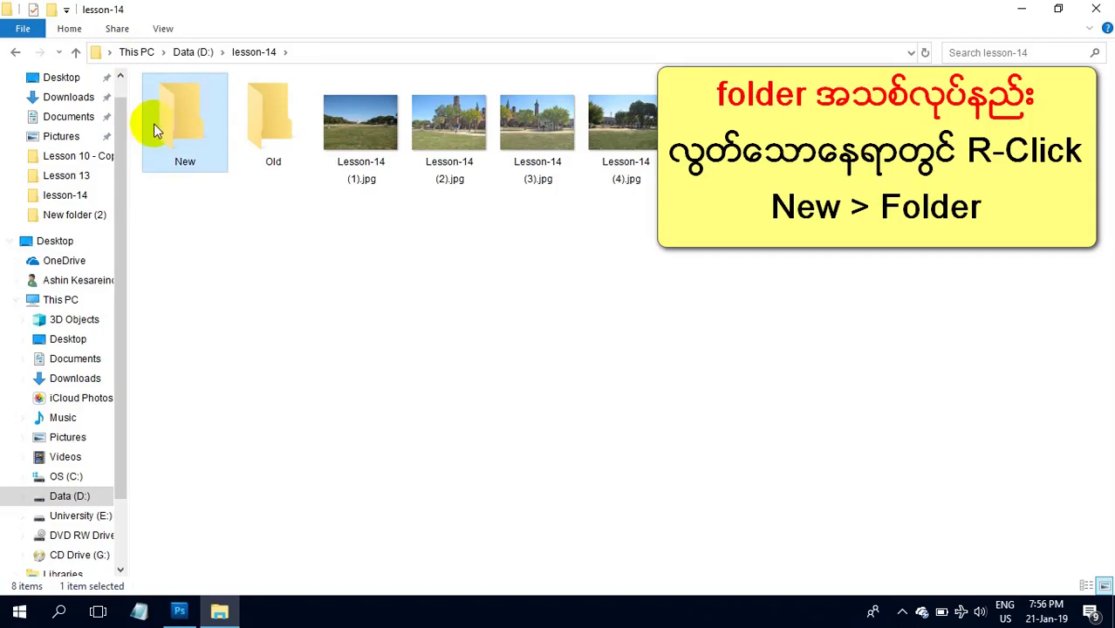
Cut photos Lesson-14 (2) through (6) and paste them into the Old folder
left_click(460, 158)
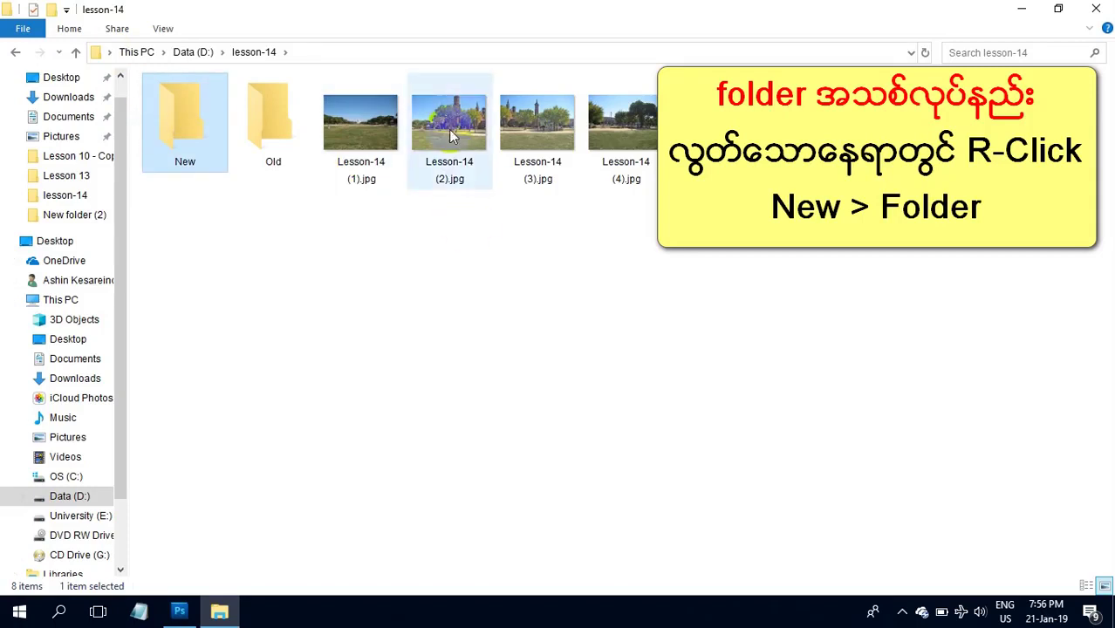
left_click(528, 232)
left_click_drag(655, 216, 426, 78)
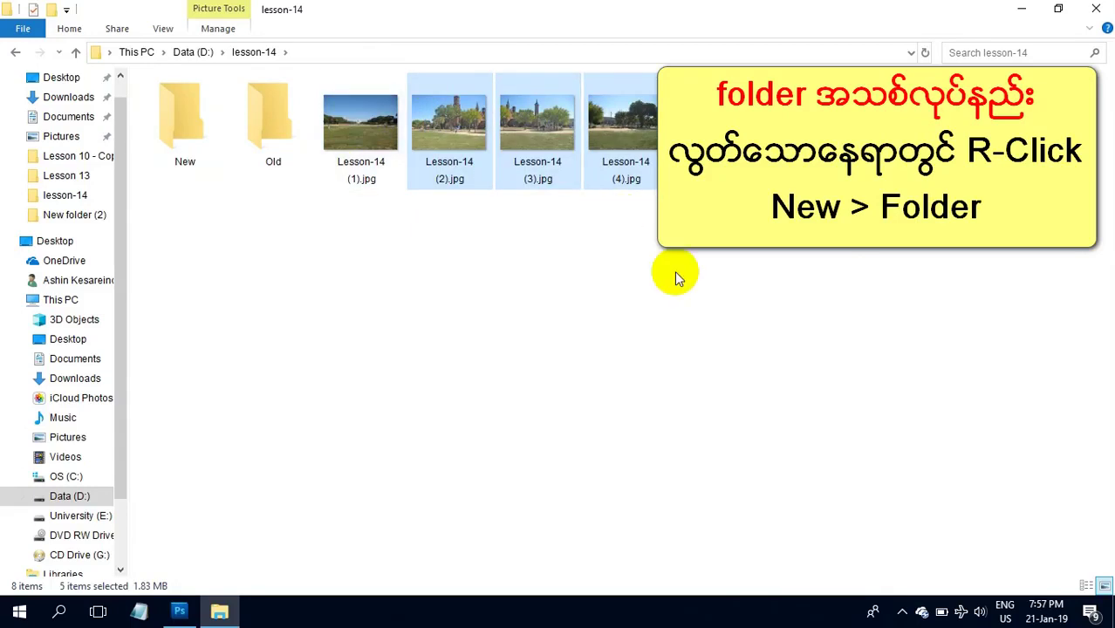
key("ctrl+x")
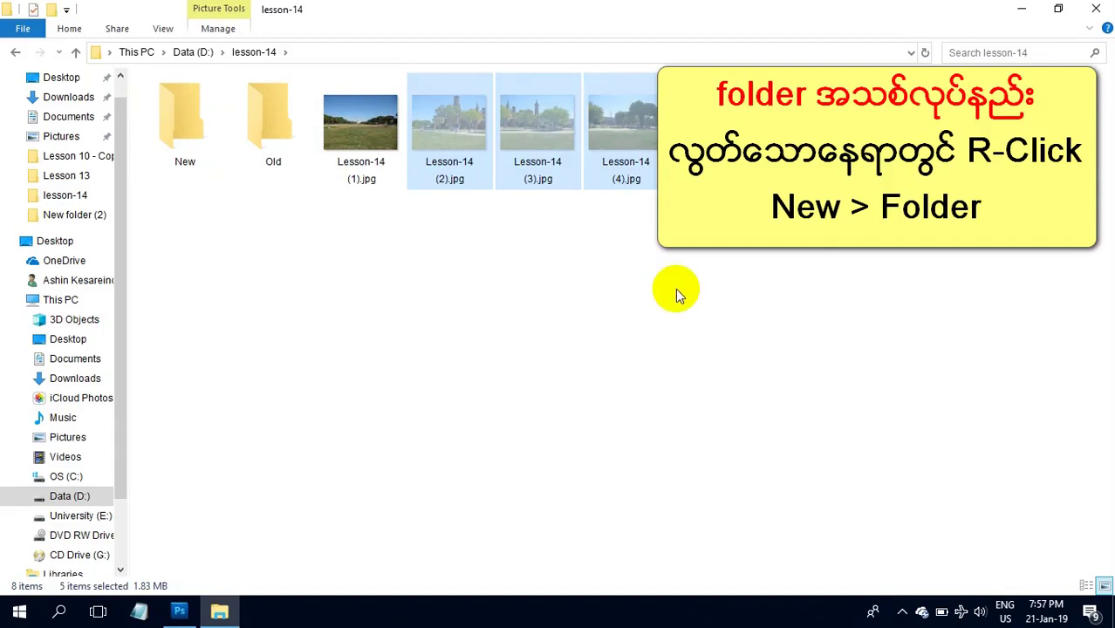
double_click(267, 118)
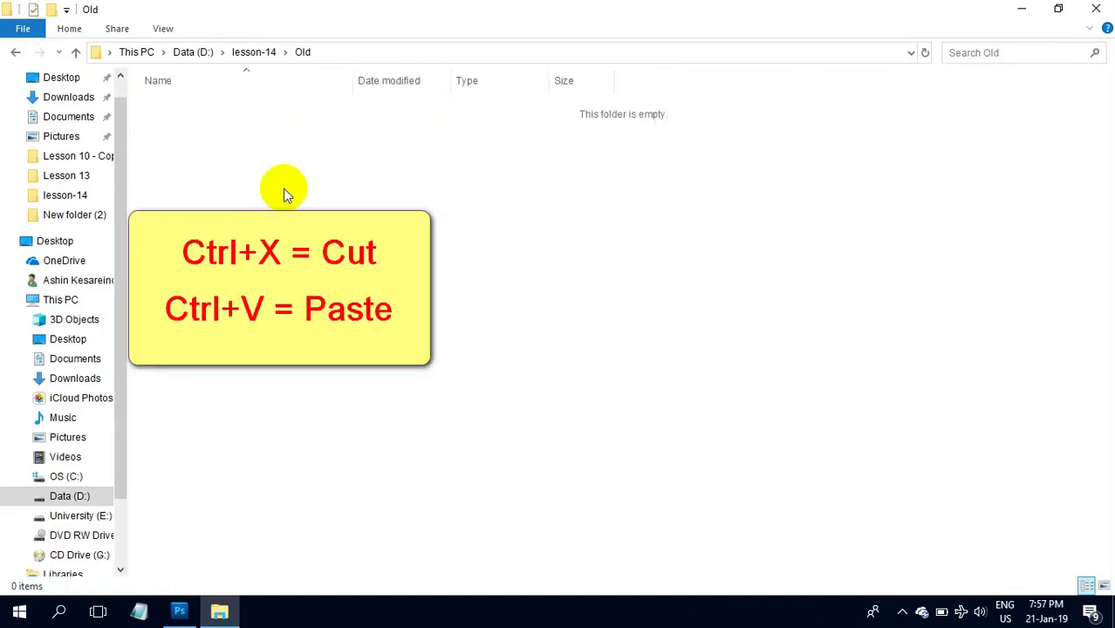
key("ctrl+v")
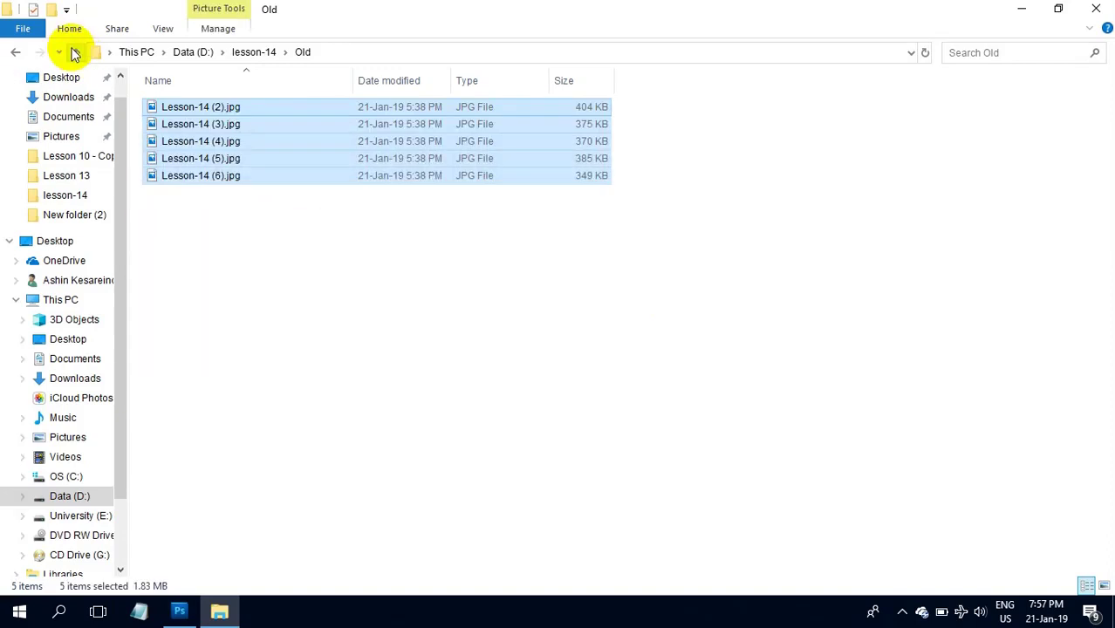
Return to lesson-14, close File Explorer, and bring Photoshop back
left_click(14, 54)
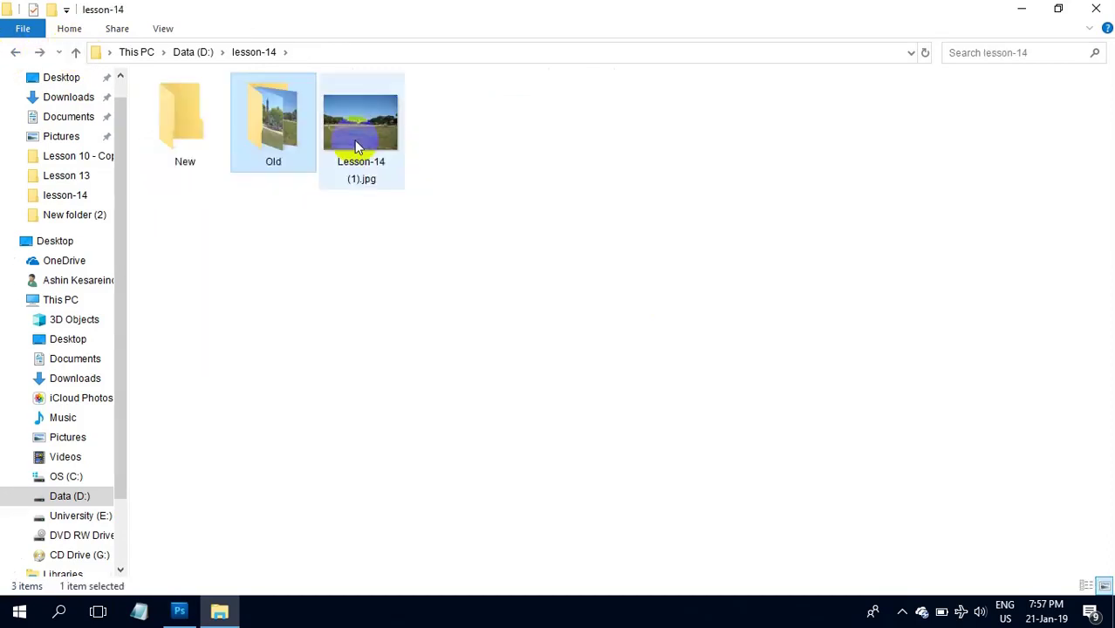
left_click(1092, 8)
left_click(177, 613)
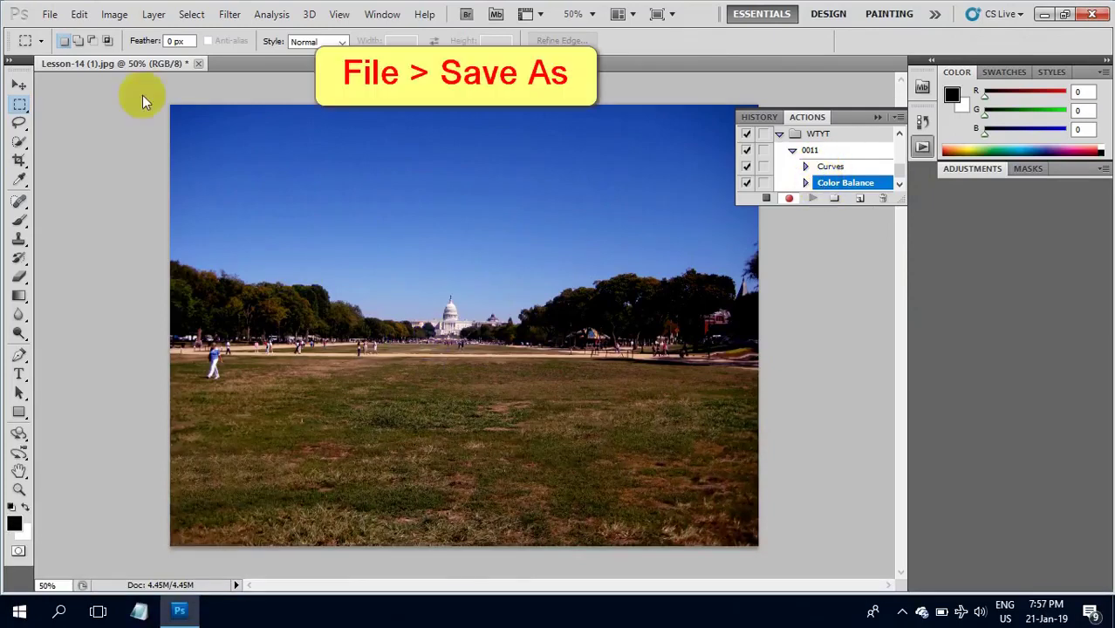
Set up Save As to the New folder, keeping the file name and JPEG format
left_click(49, 14)
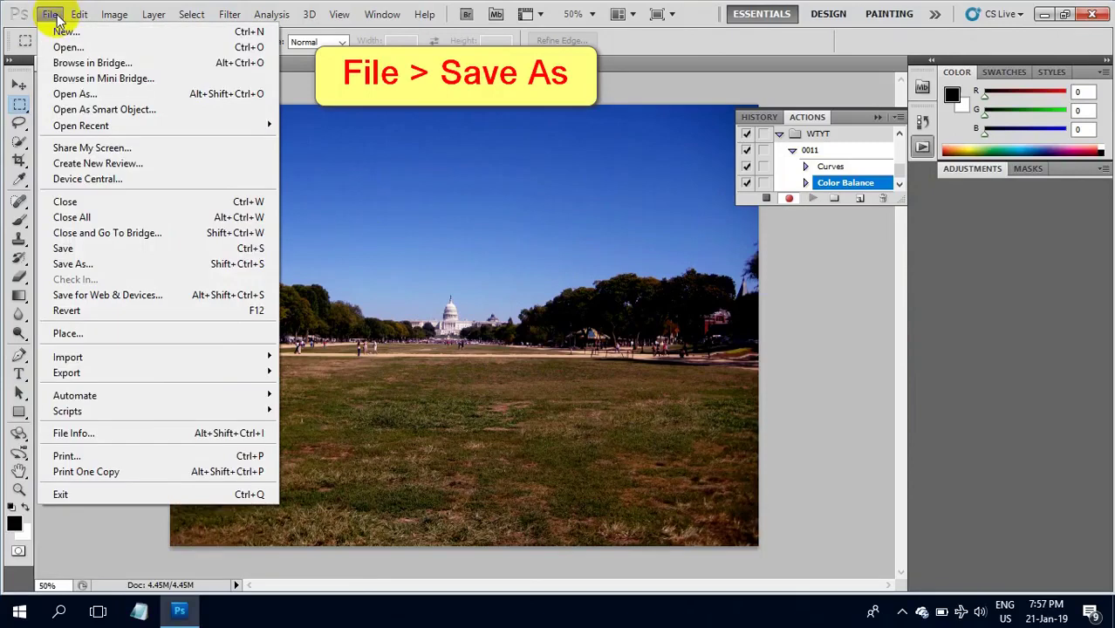
left_click(74, 264)
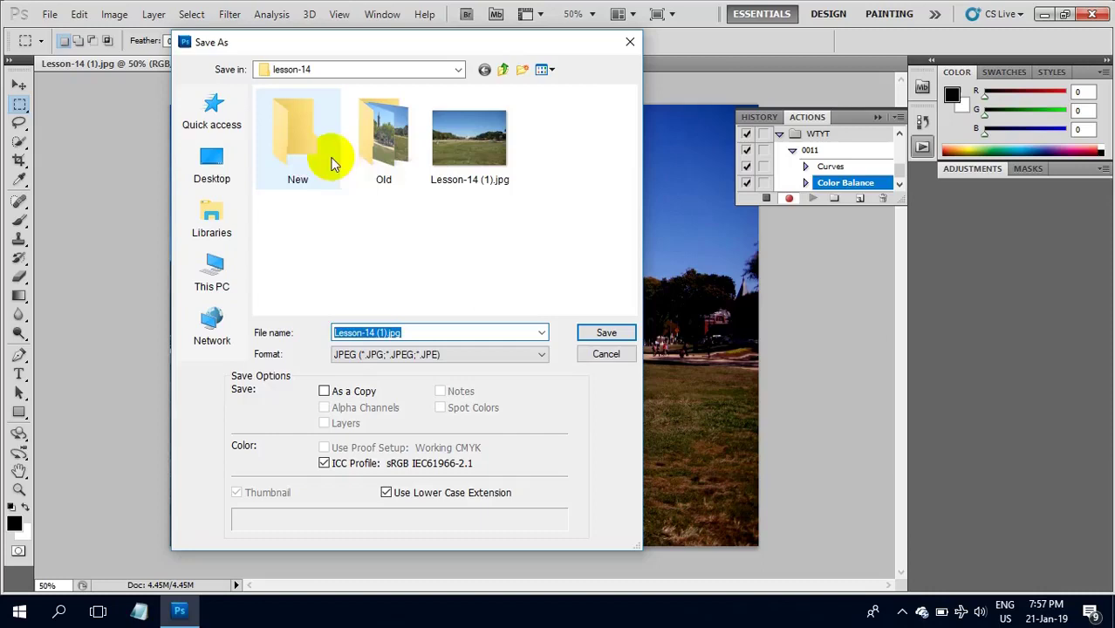
double_click(287, 143)
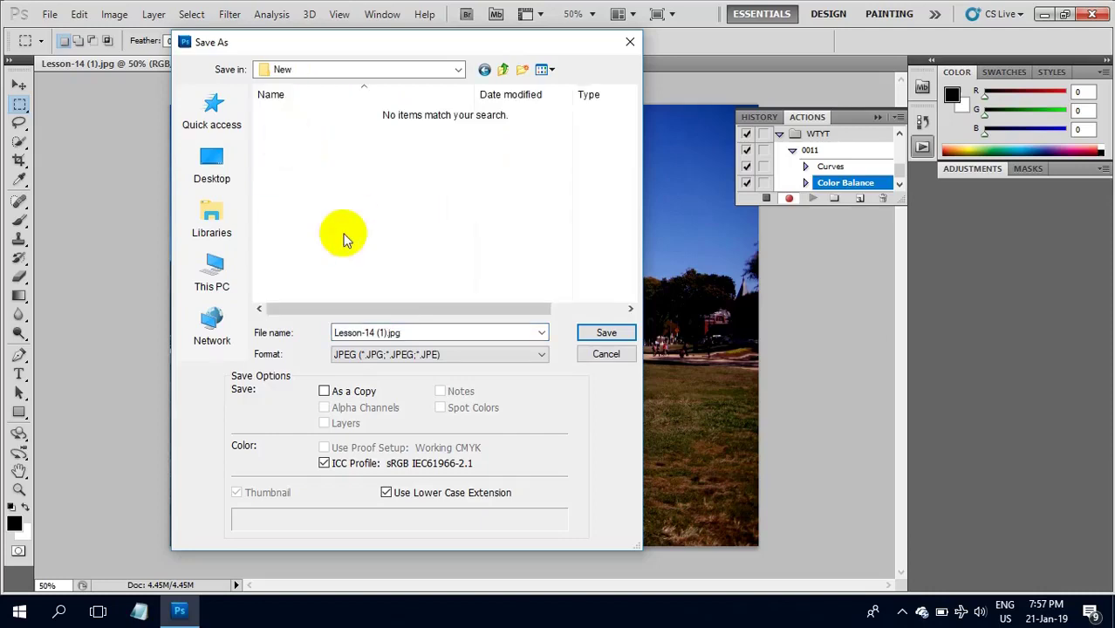
left_click(371, 332)
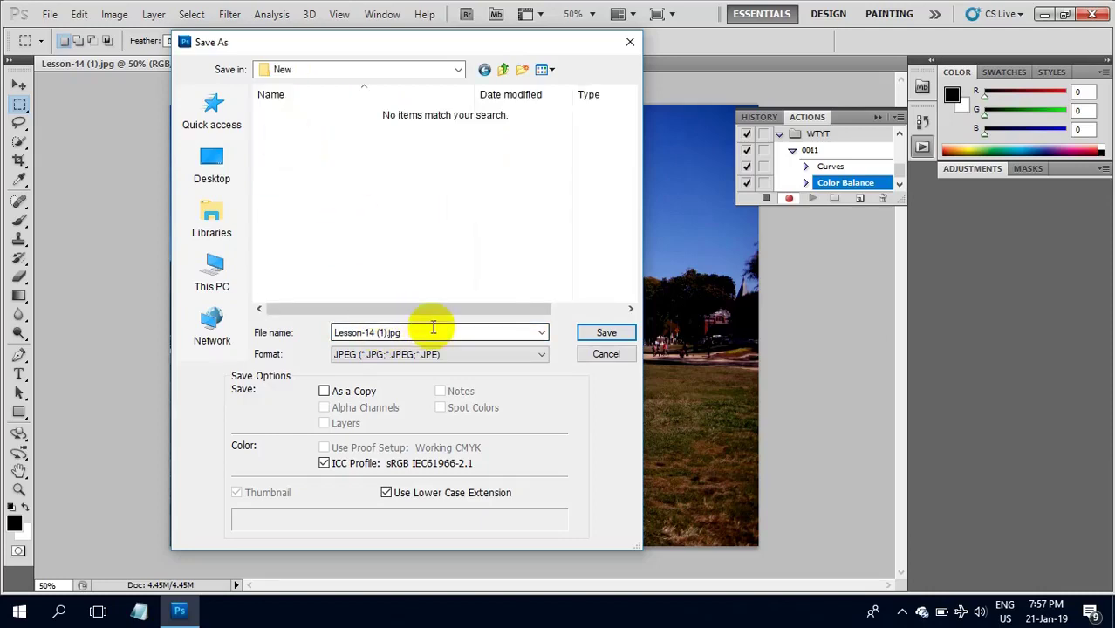
left_click(465, 356)
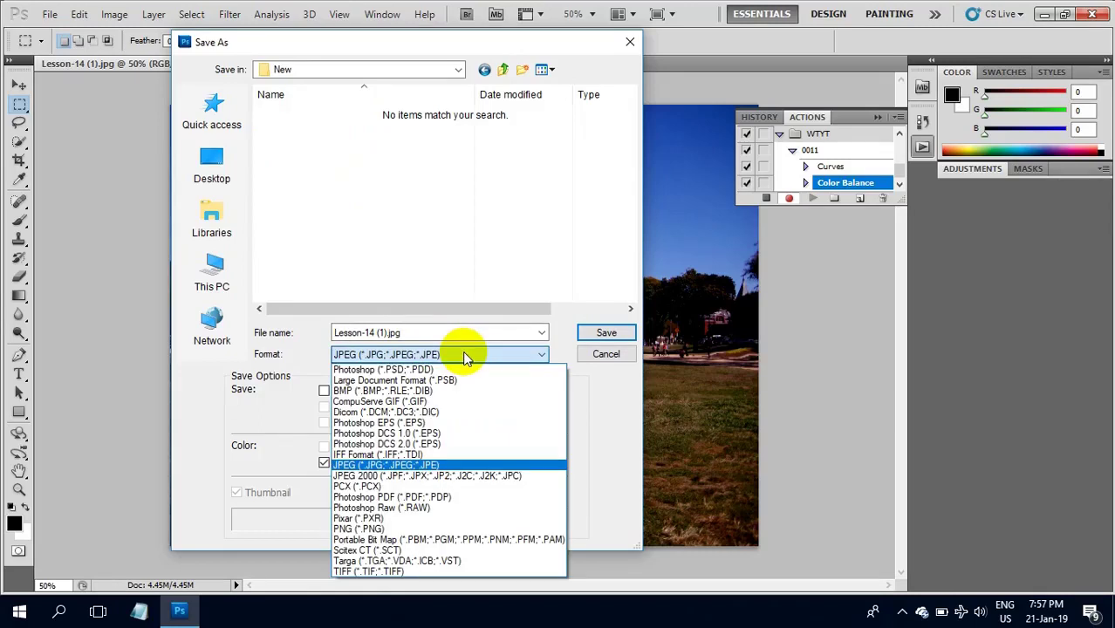
left_click(462, 355)
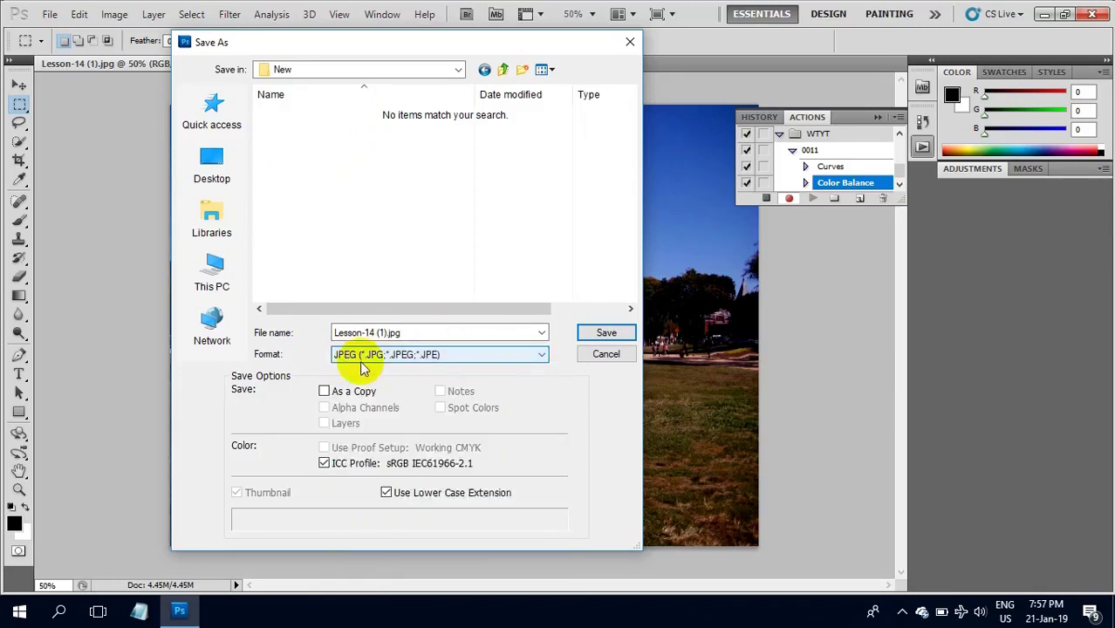
Save the JPEG with default quality options and stop recording action 0011
left_click(602, 334)
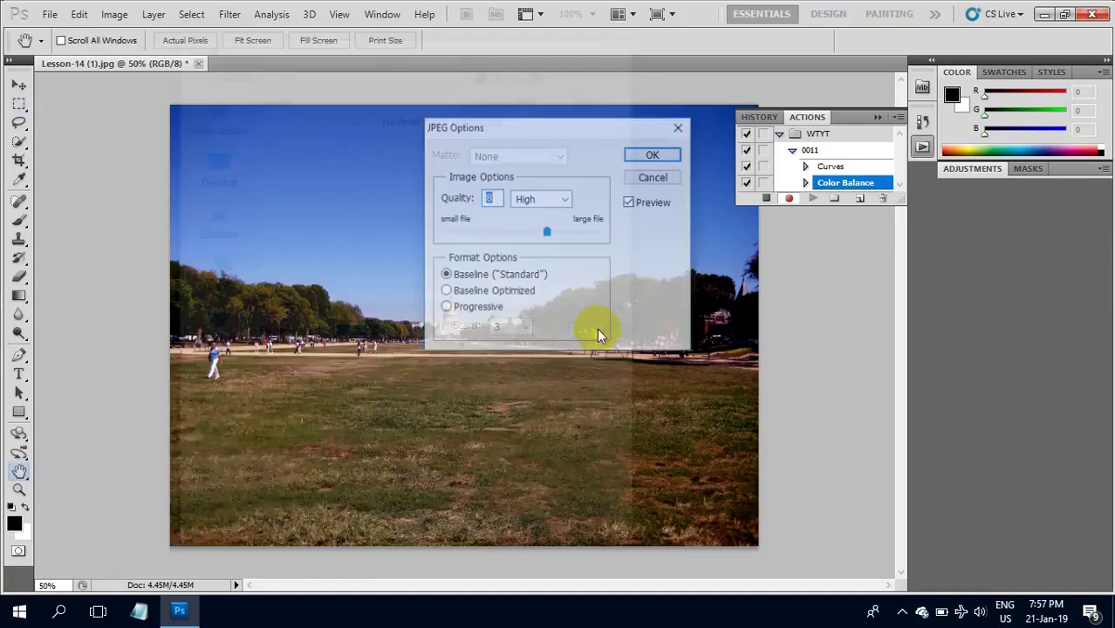
left_click(654, 156)
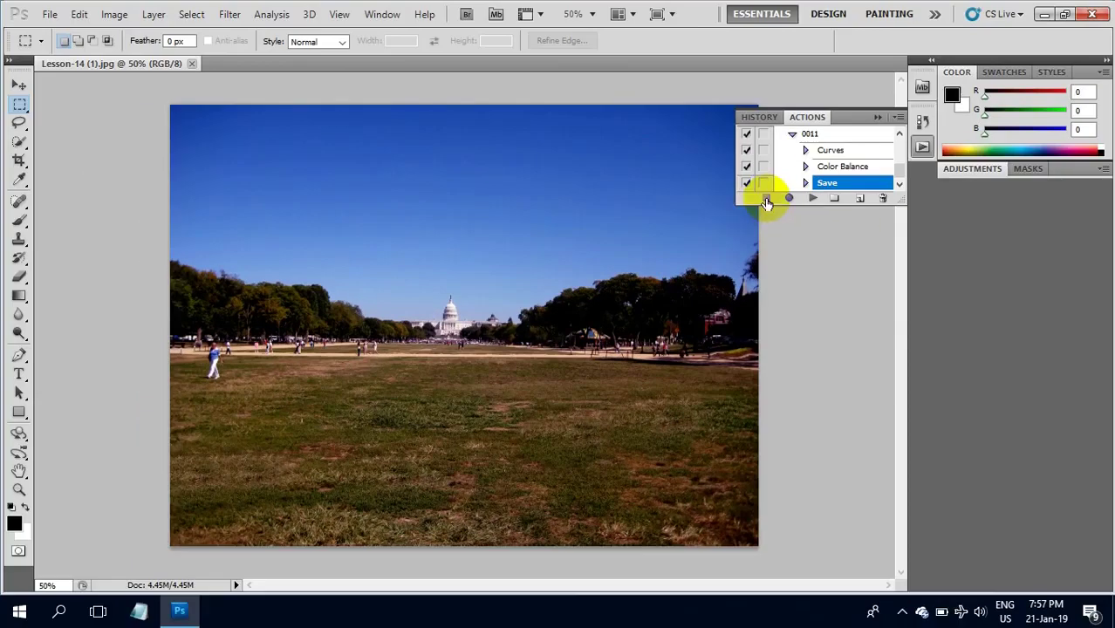
left_click(747, 207)
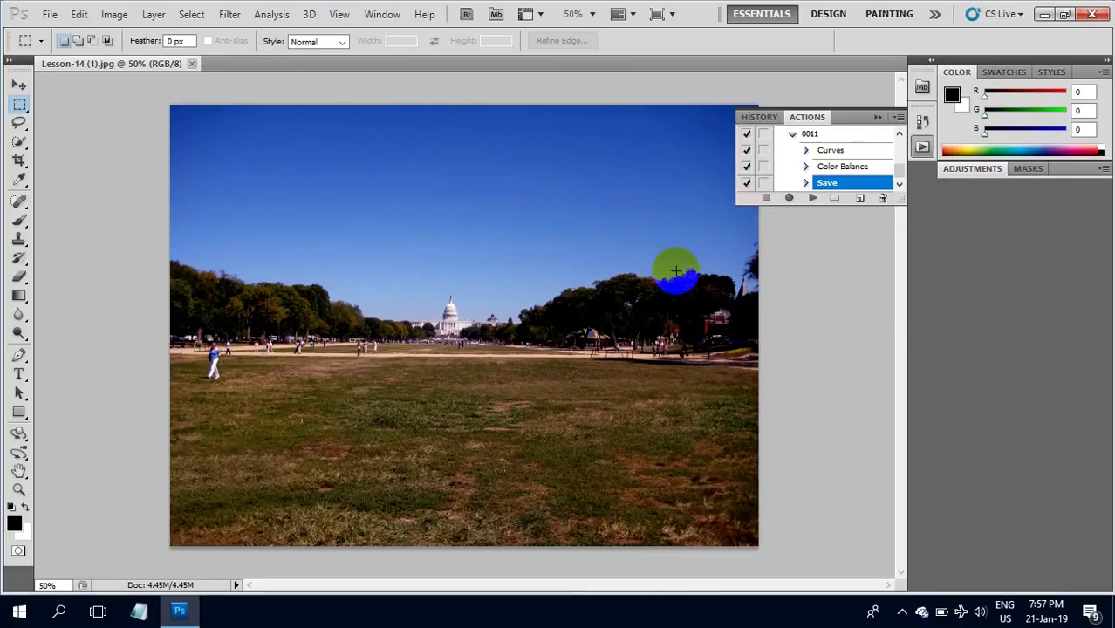
left_click(1044, 14)
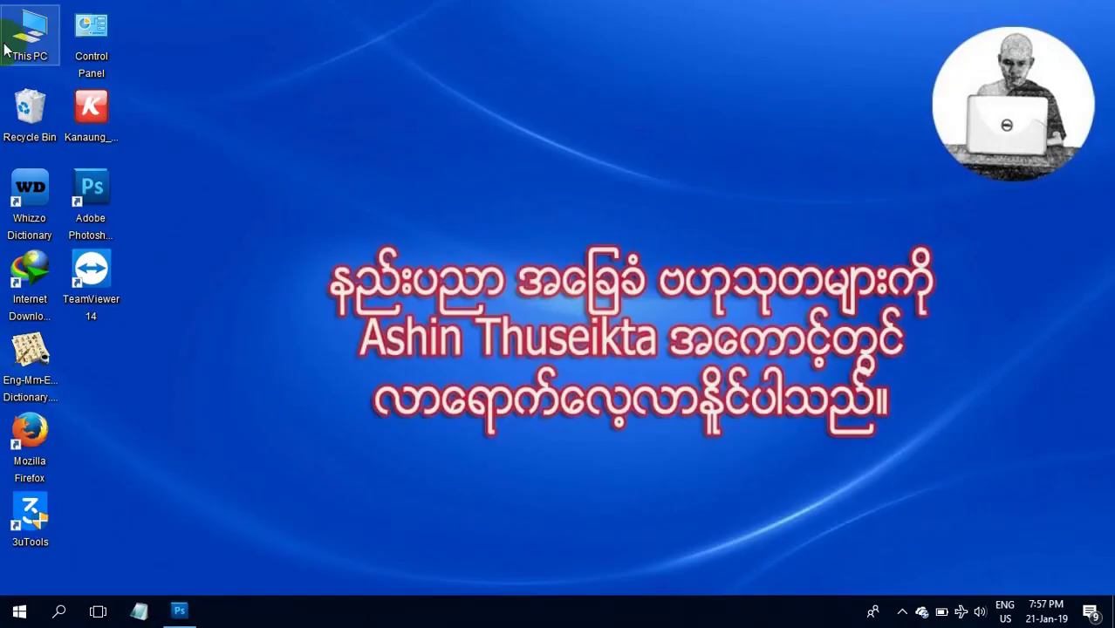
double_click(19, 27)
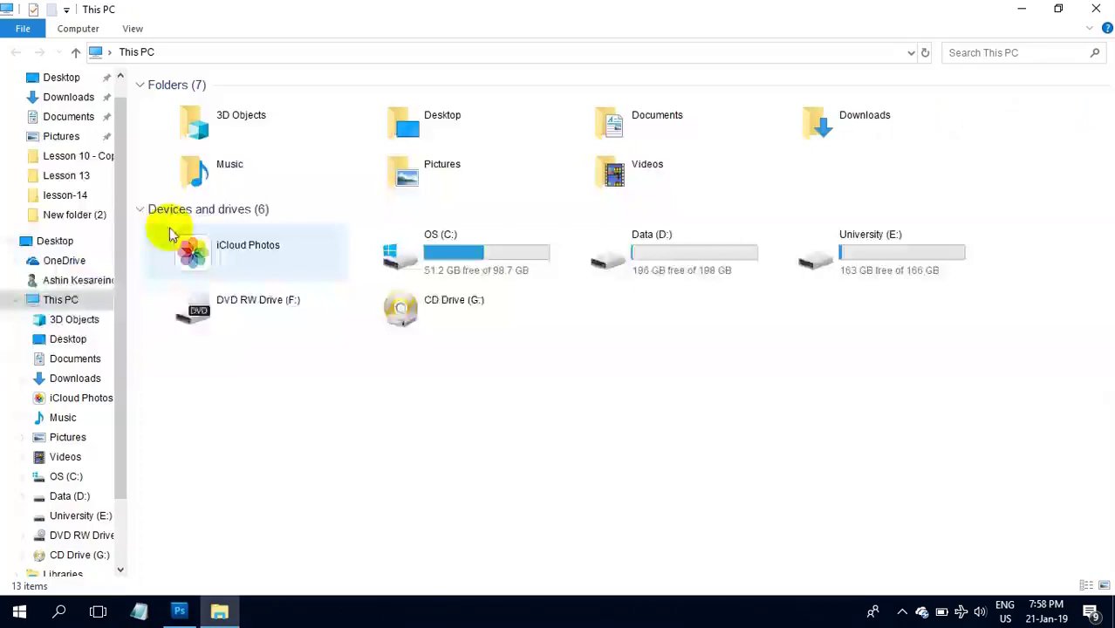
double_click(651, 252)
double_click(190, 143)
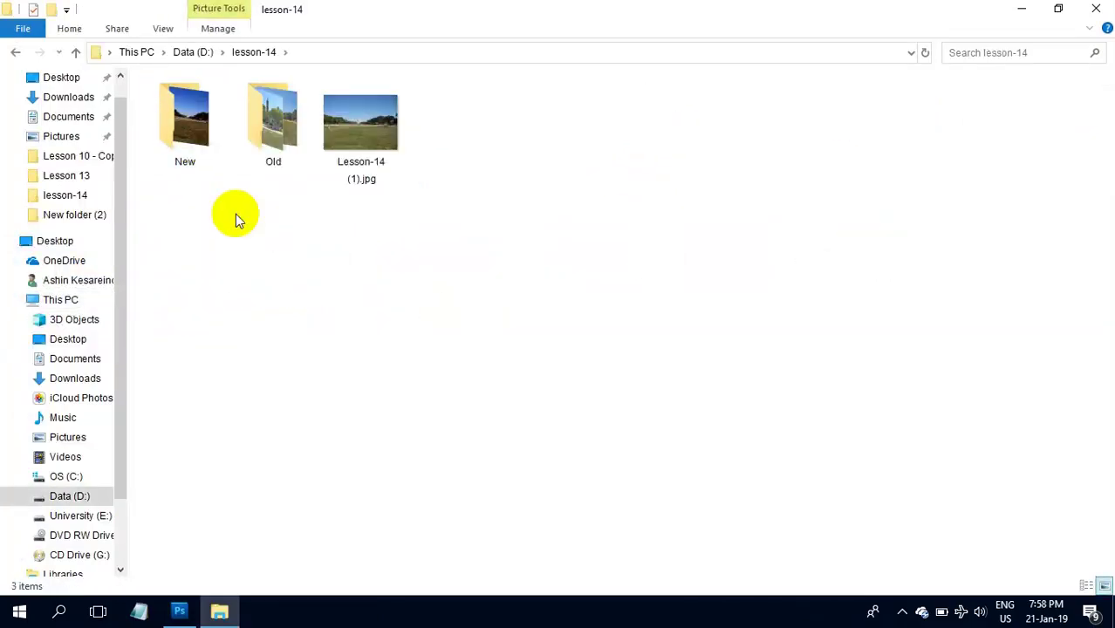
double_click(187, 127)
left_click(185, 119)
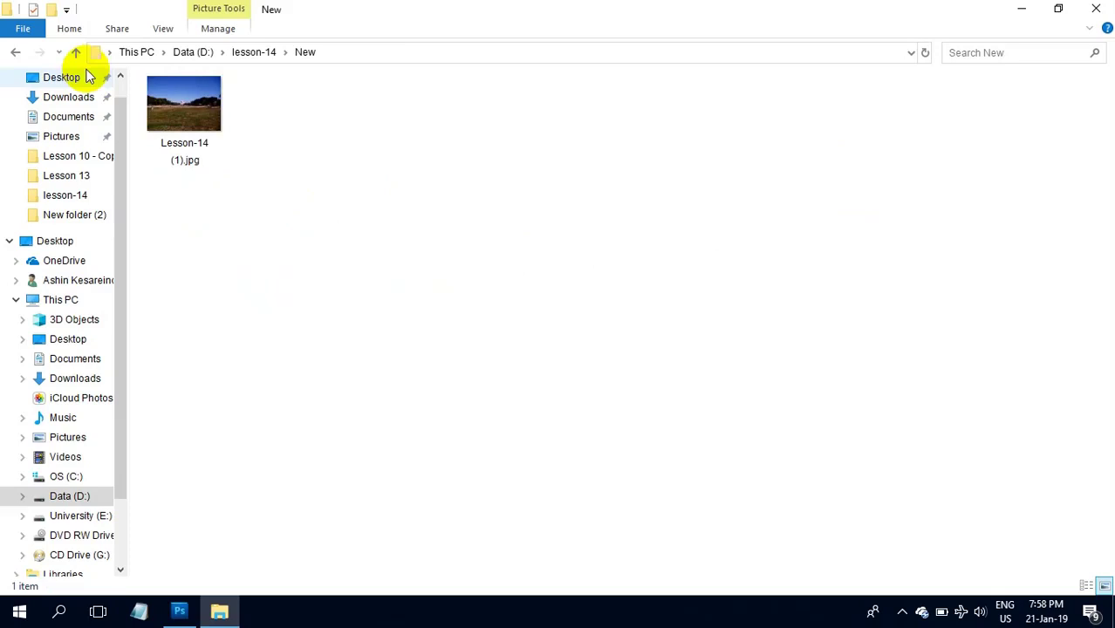
left_click(75, 52)
double_click(273, 136)
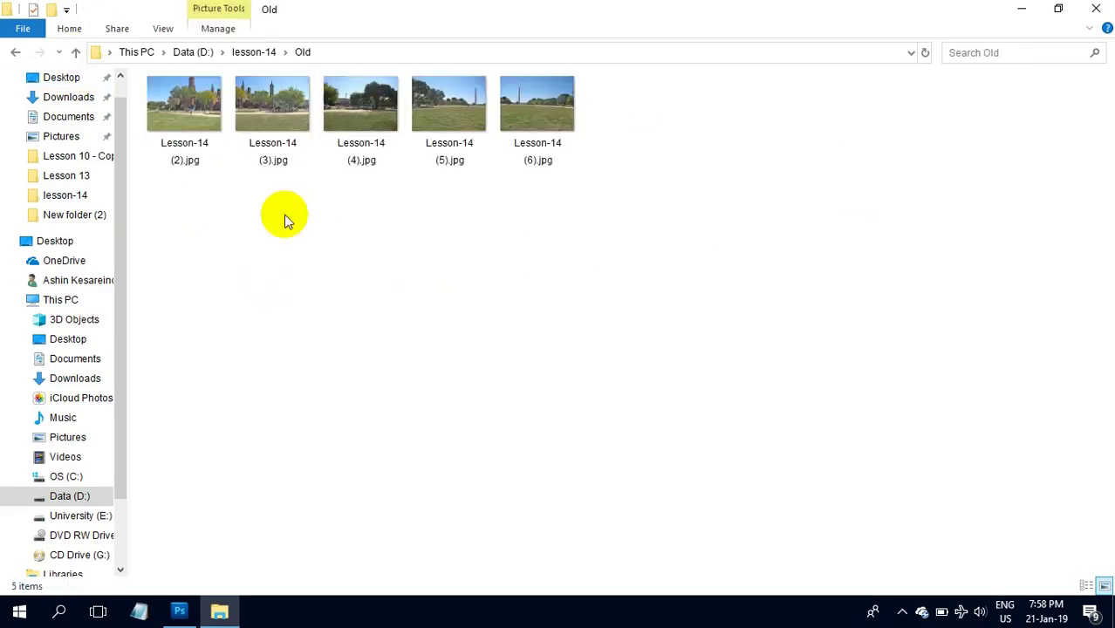
left_click(1096, 10)
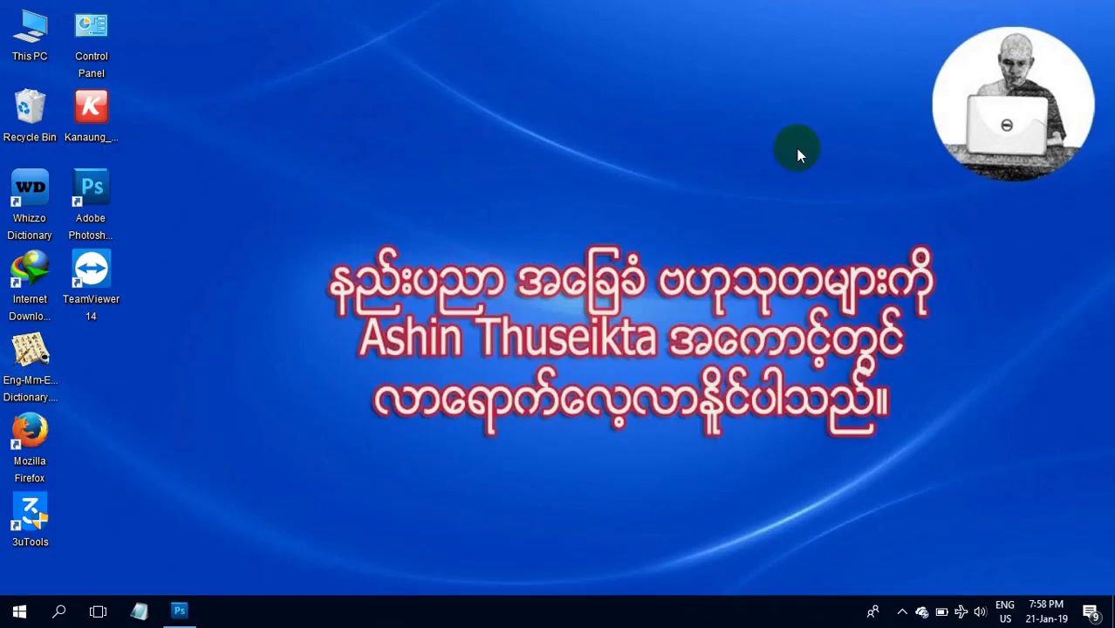
left_click(179, 611)
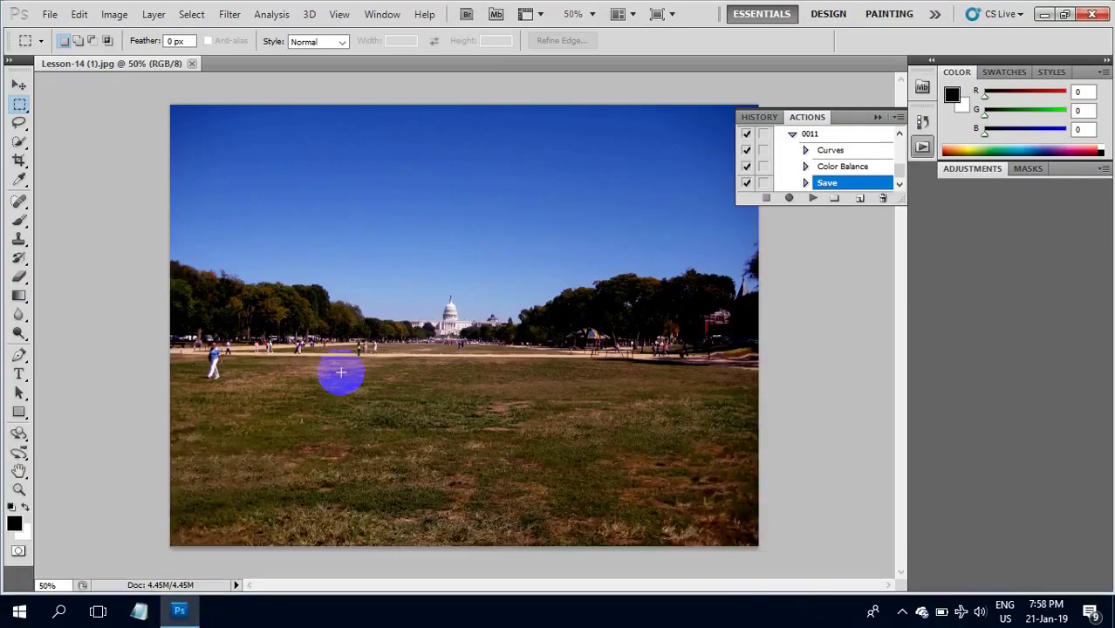
Batch-run action 0011 on every photo in the D:\lesson-14\Old folder
left_click(50, 14)
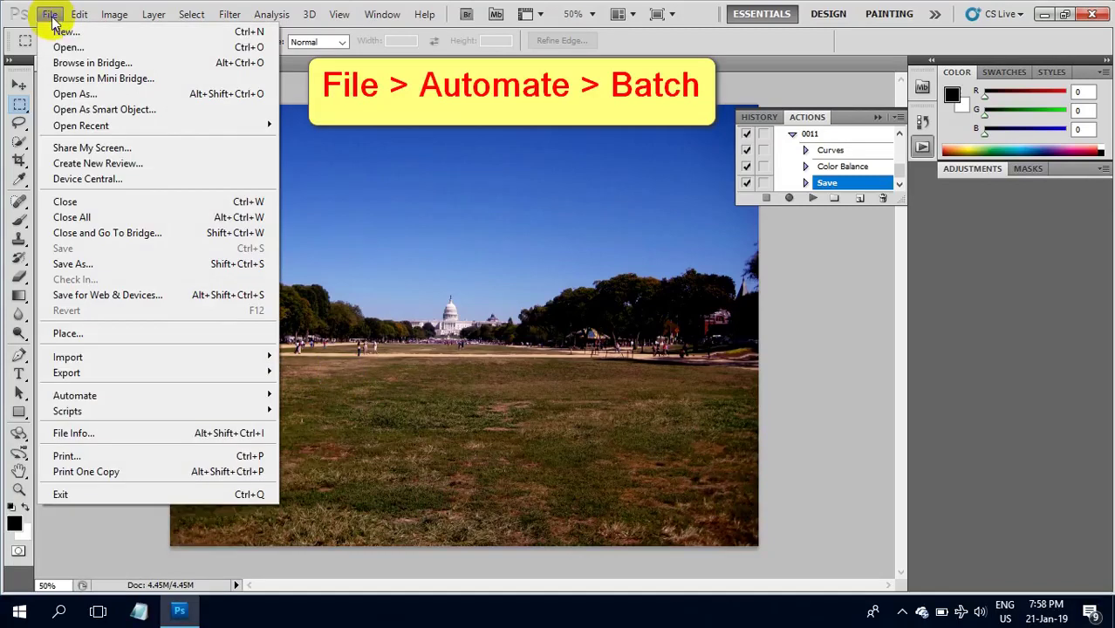
mouse_move(75, 395)
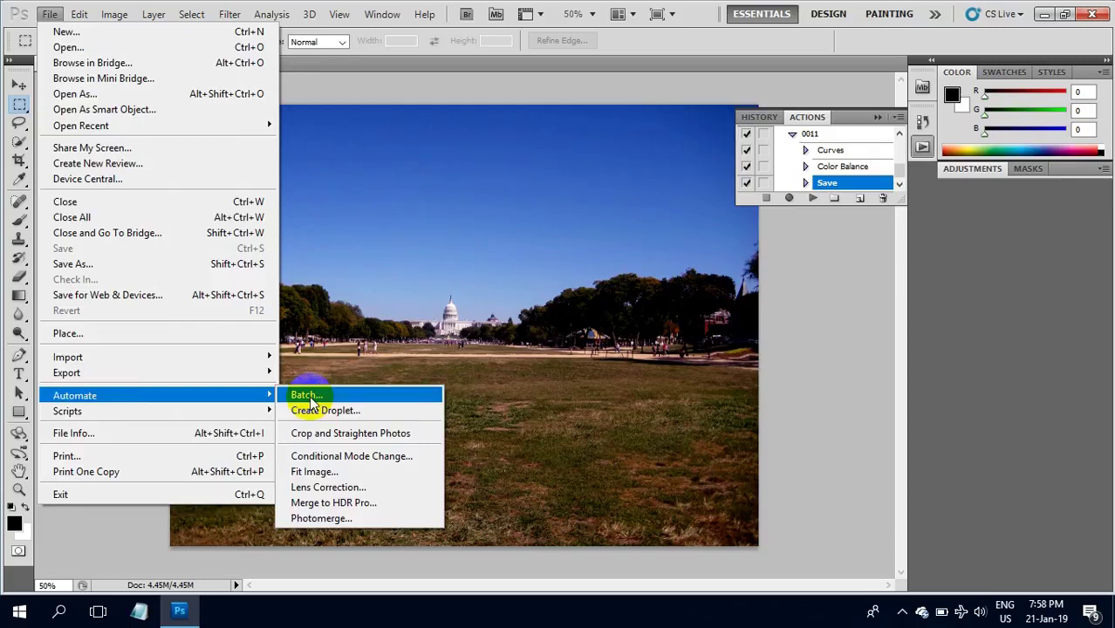
left_click(307, 396)
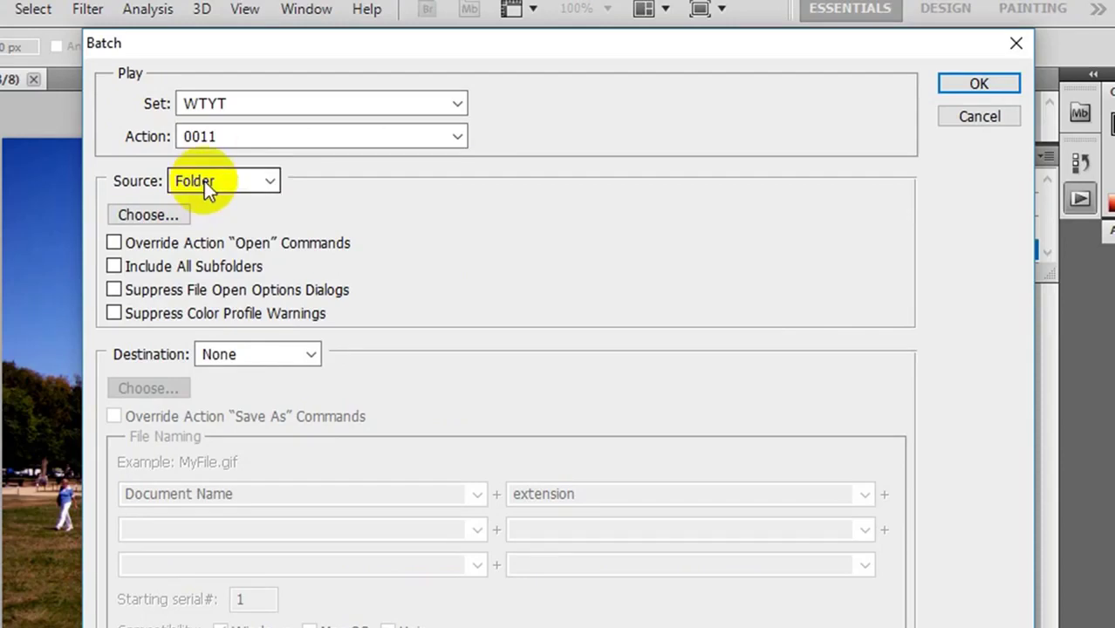
left_click(256, 179)
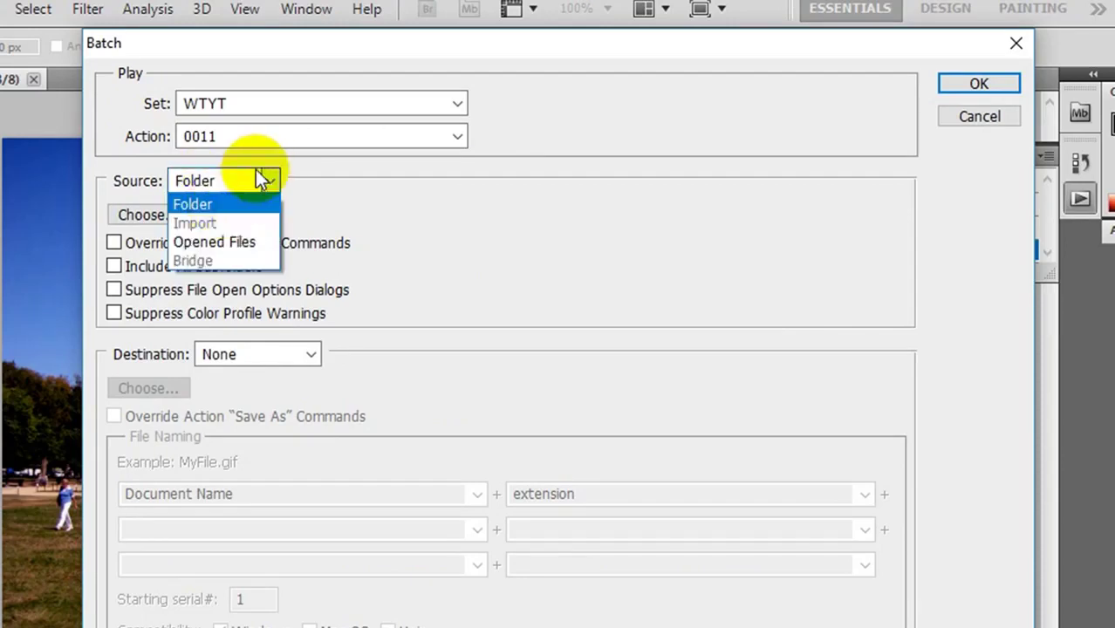
left_click(218, 206)
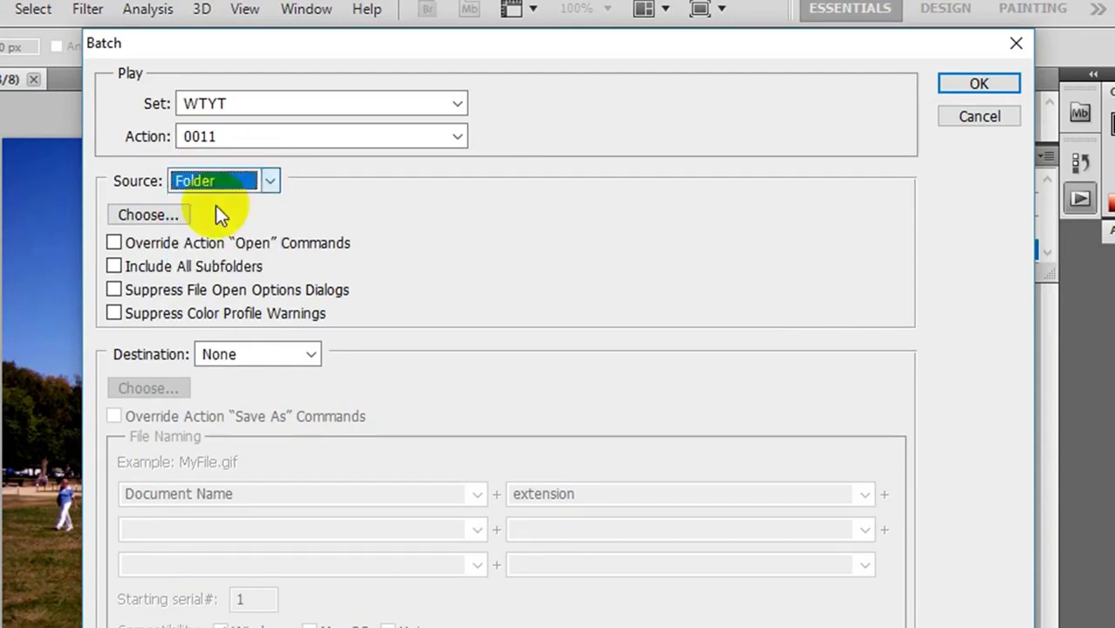
left_click(150, 215)
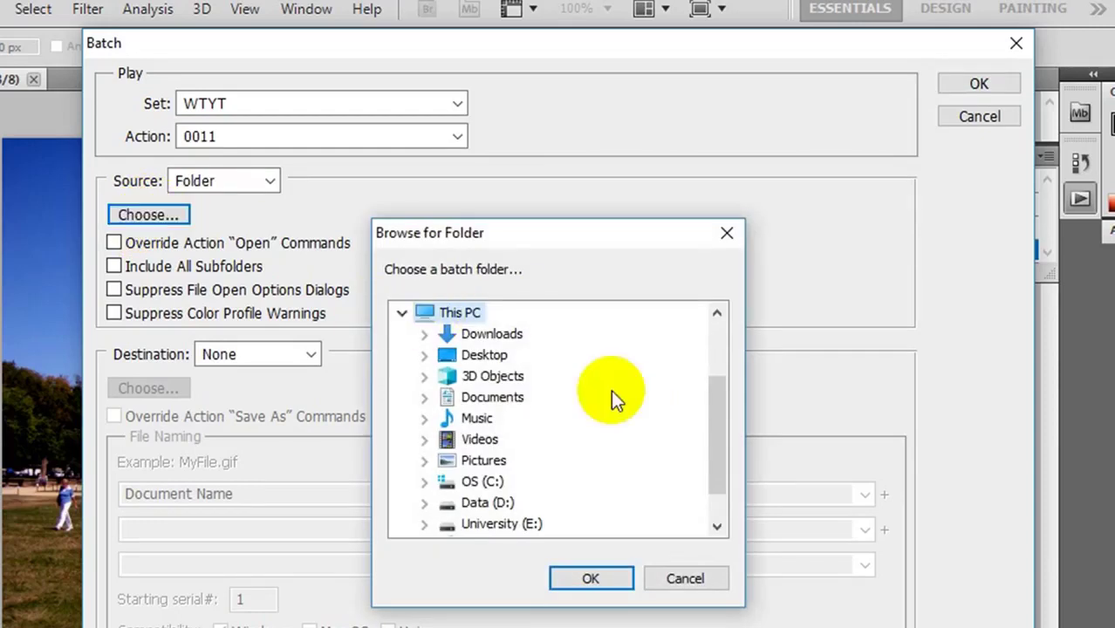
double_click(478, 505)
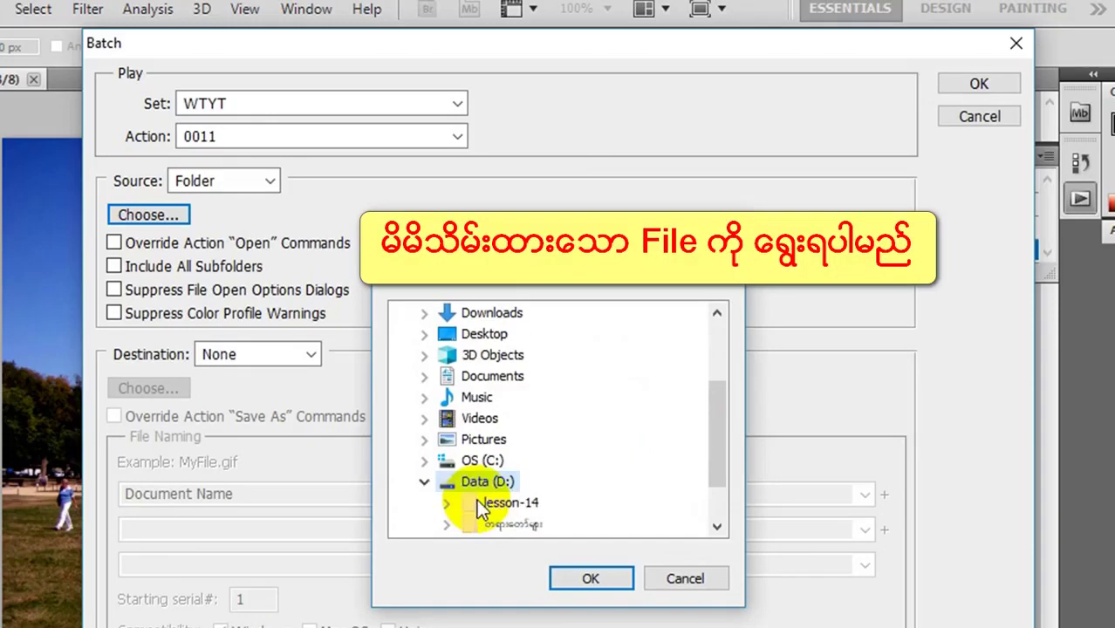
double_click(502, 502)
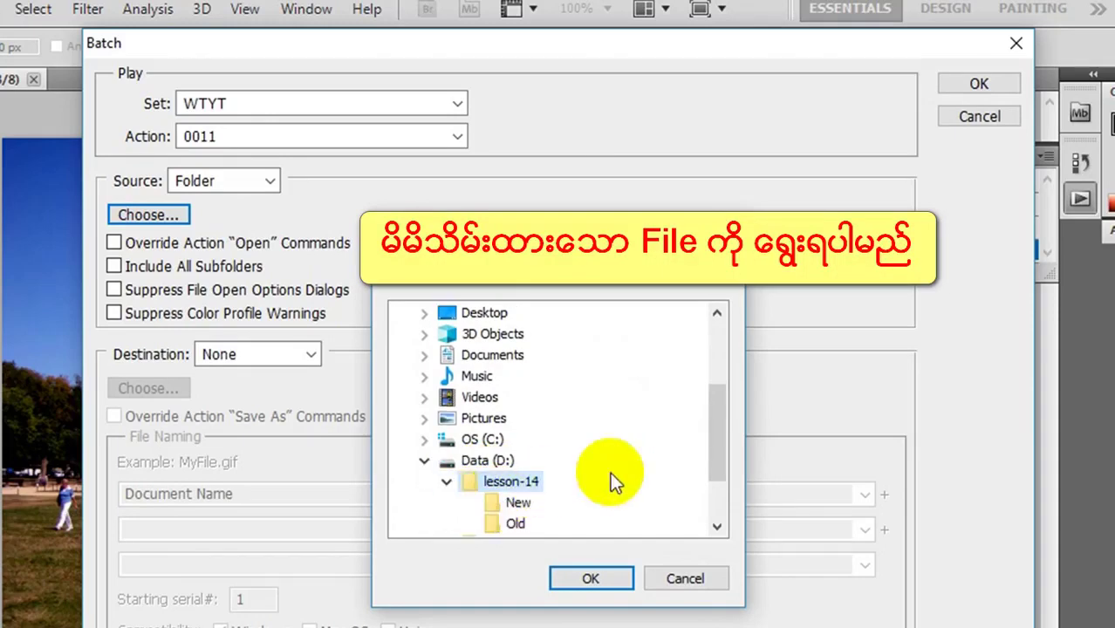
left_click_drag(717, 436, 716, 454)
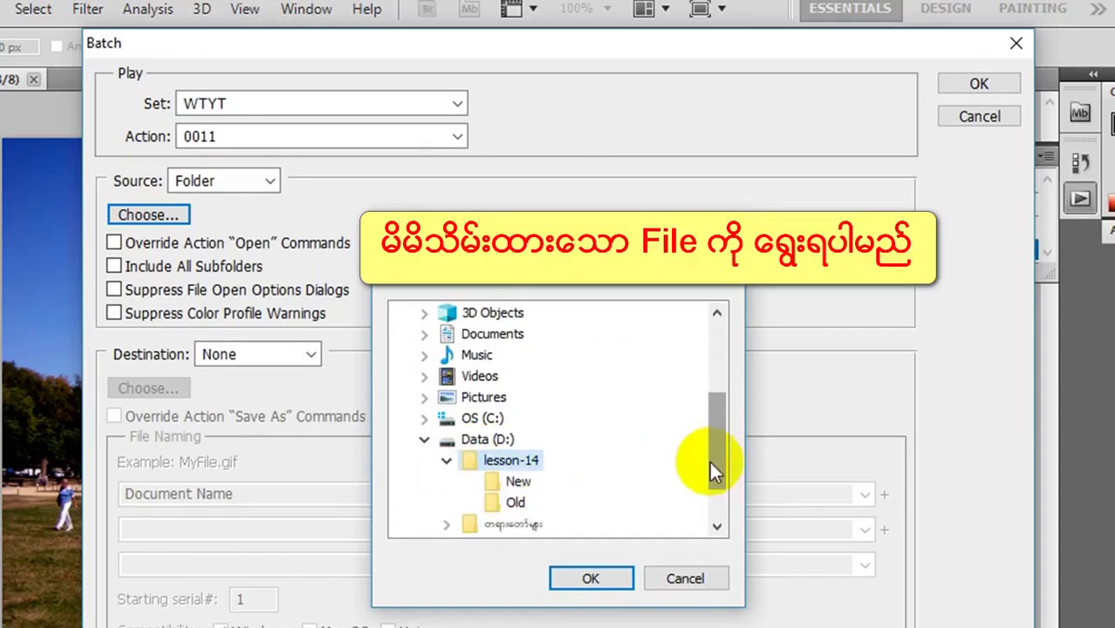
left_click(515, 502)
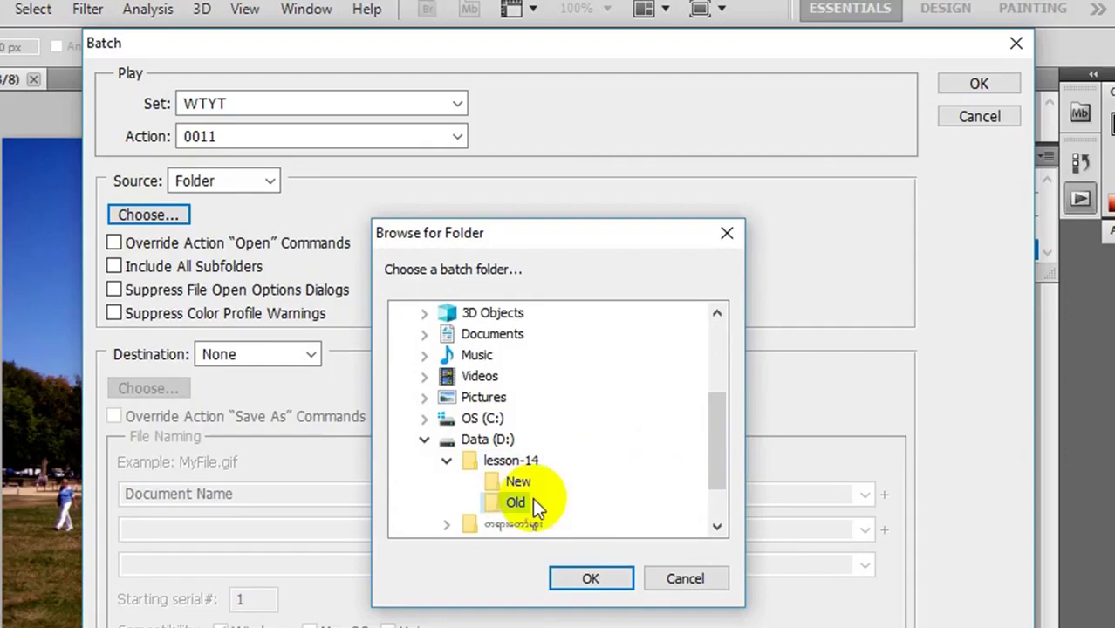
left_click(592, 579)
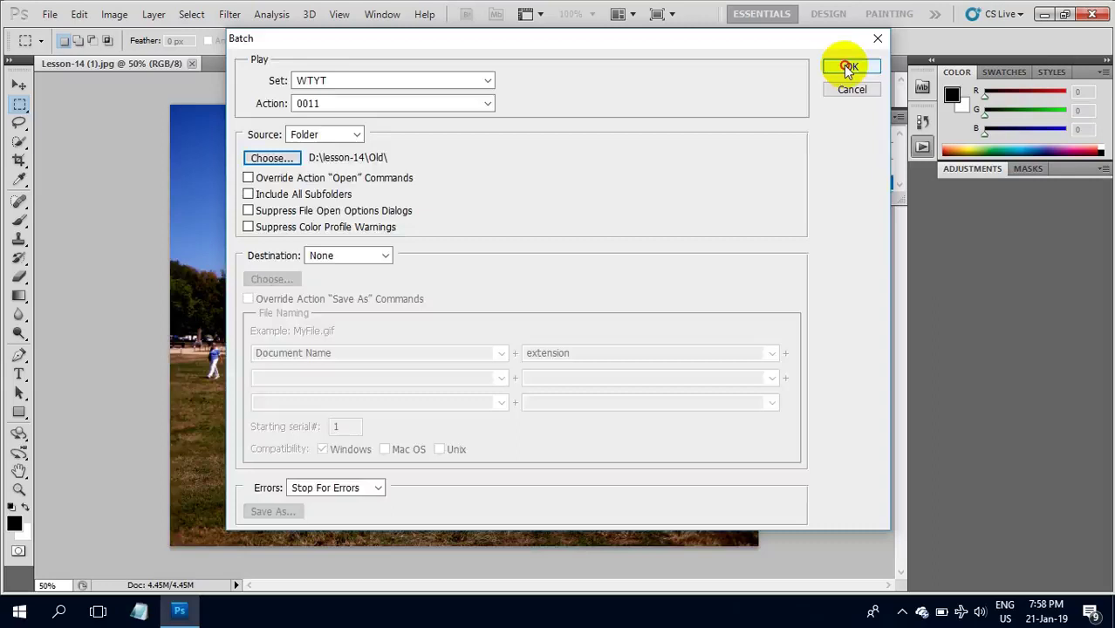
left_click(857, 68)
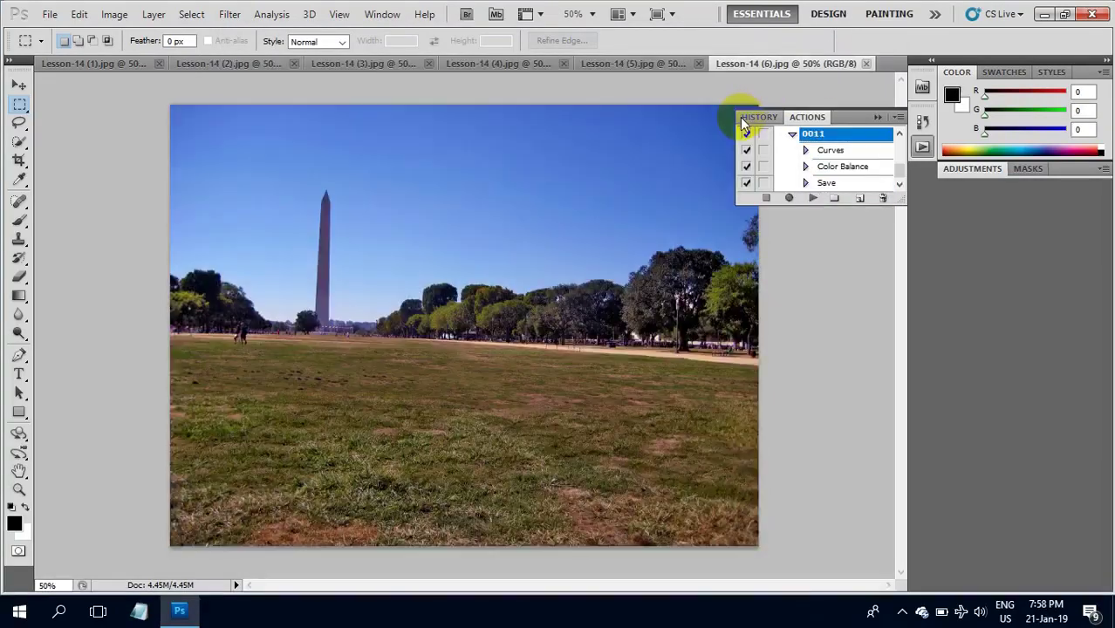
Minimise Photoshop and browse This PC to D:\lesson-14\New in File Explorer
left_click(1045, 15)
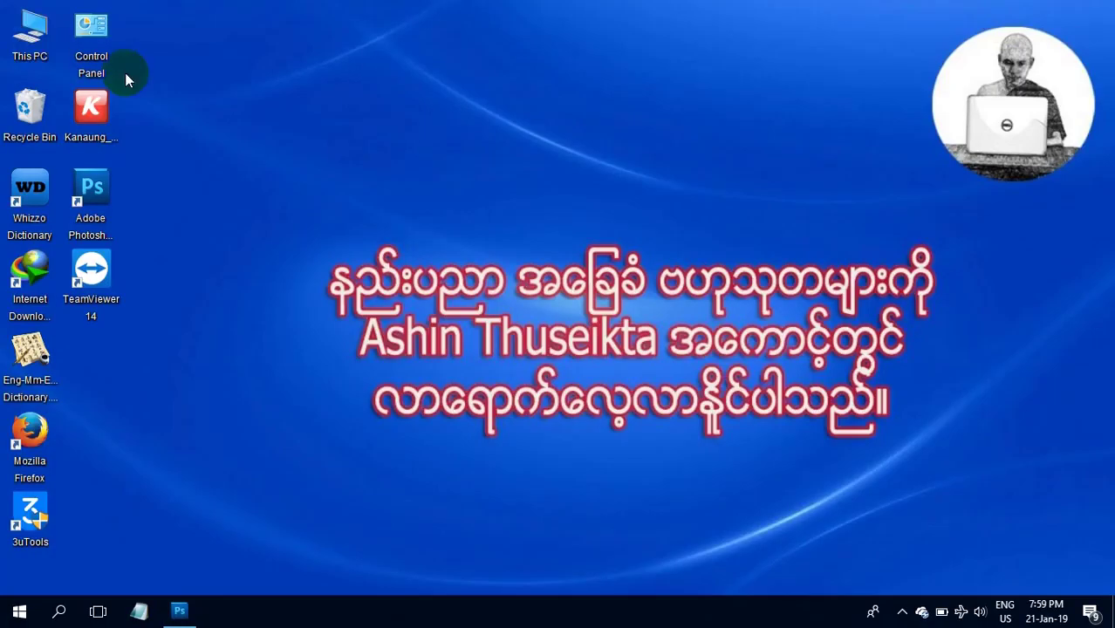
double_click(30, 35)
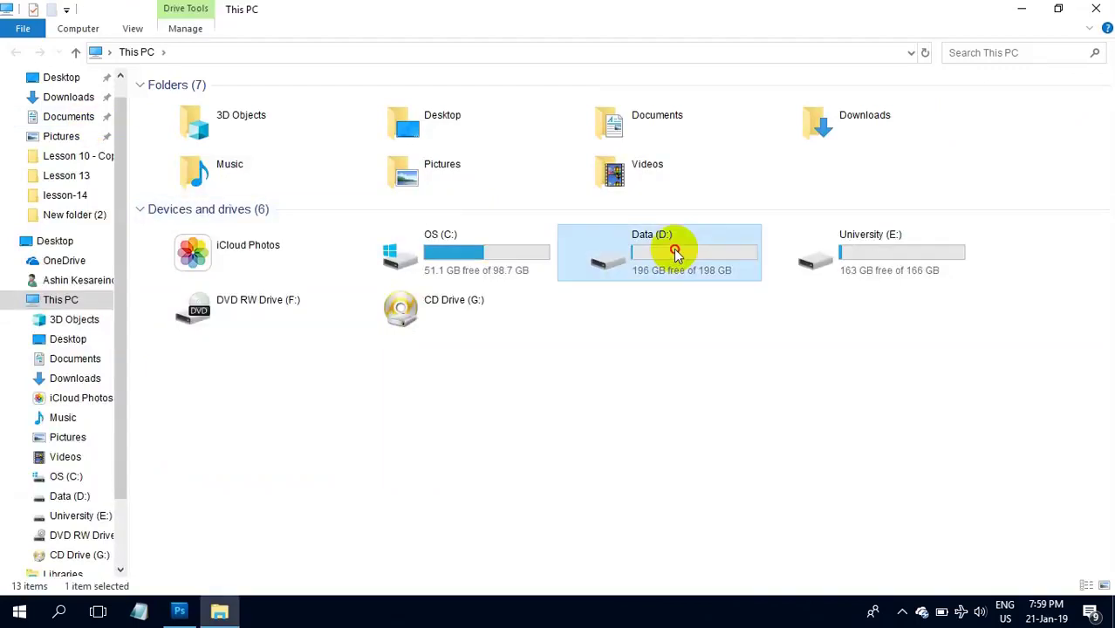
double_click(672, 243)
left_click(185, 122)
double_click(185, 122)
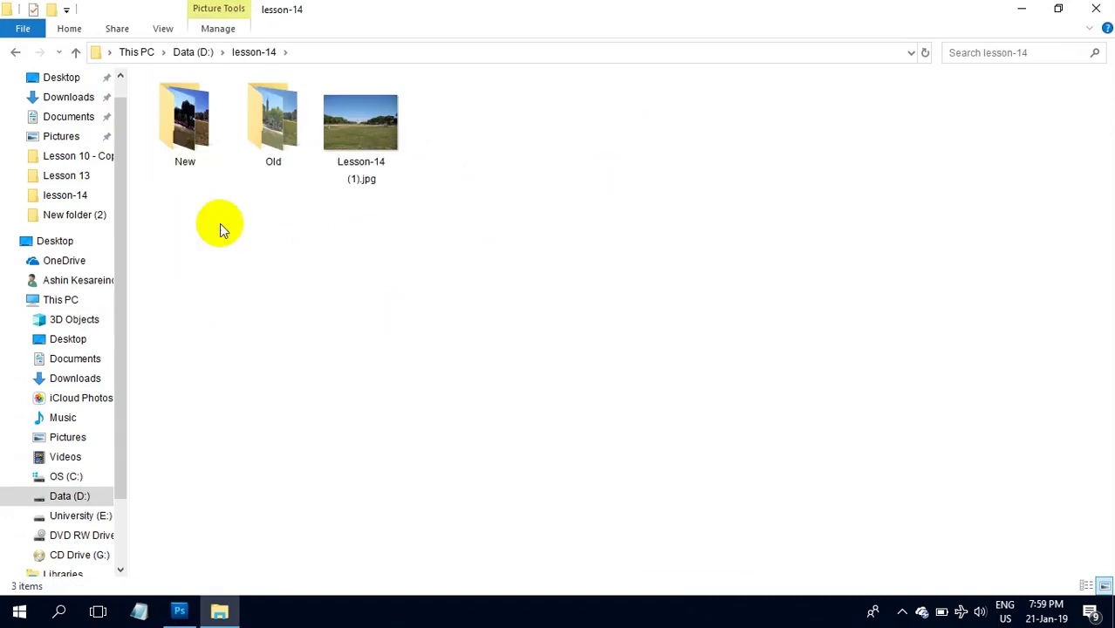
double_click(185, 126)
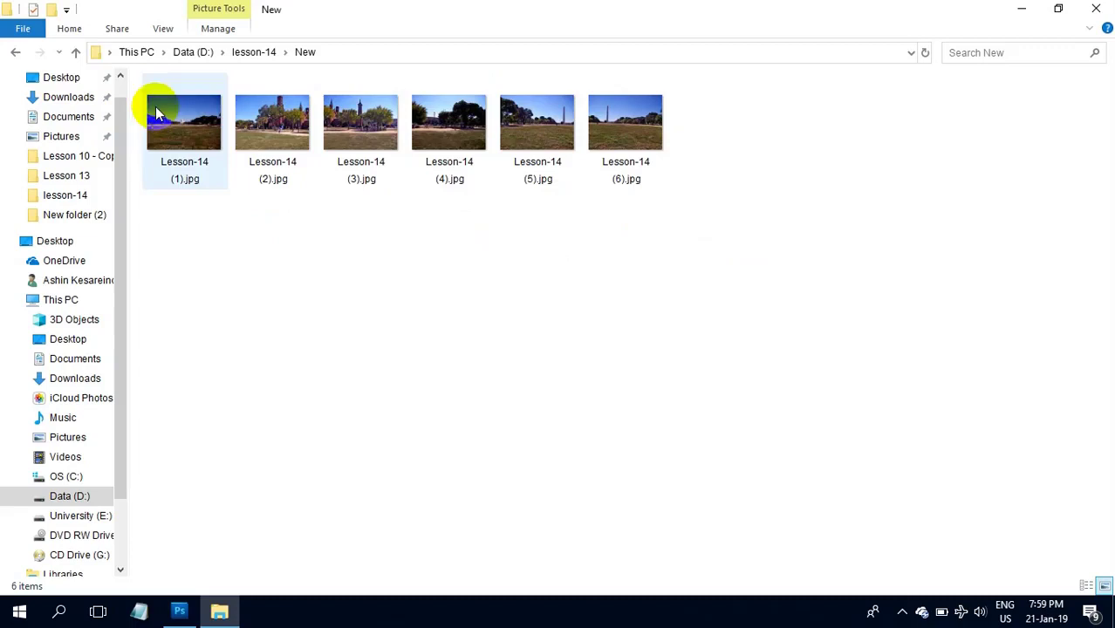
Check the Old folder's photos, then minimise File Explorer and return to Photoshop
left_click(76, 56)
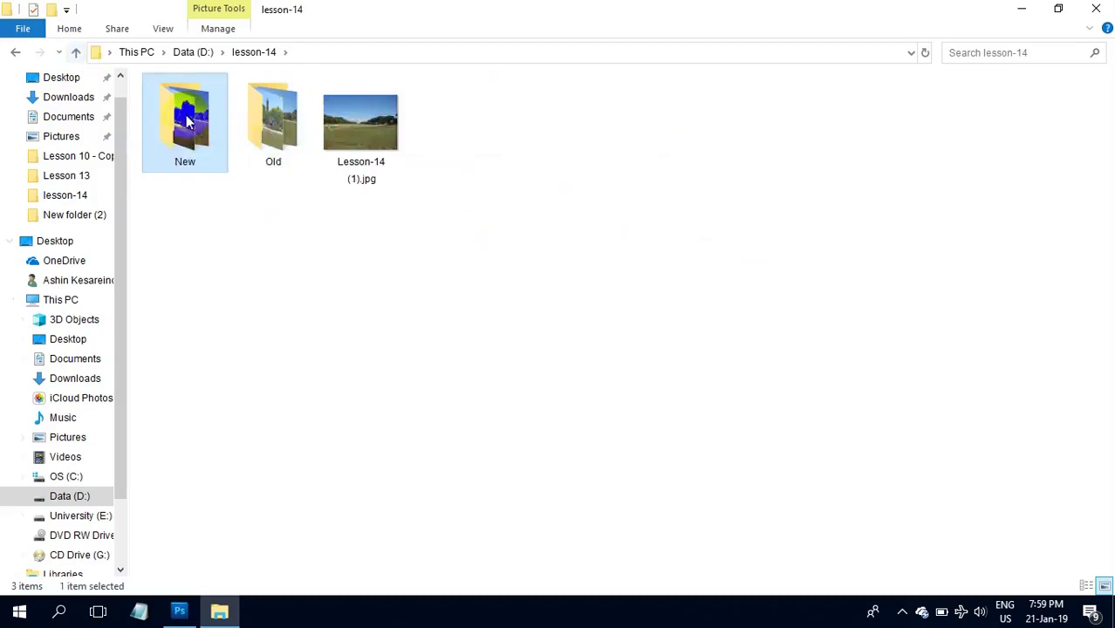
double_click(269, 122)
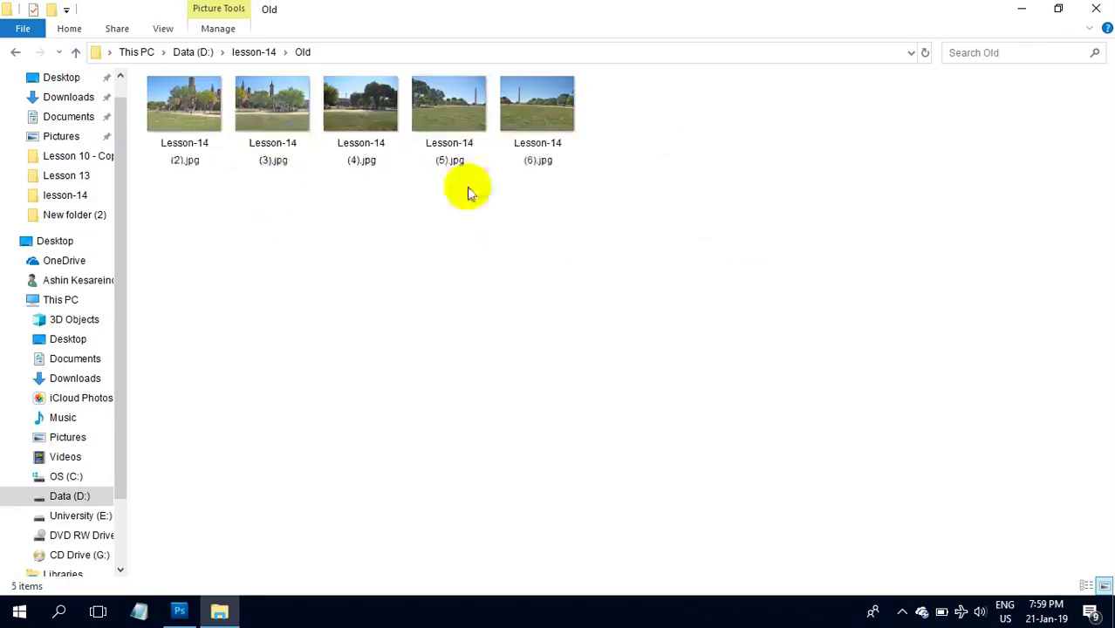
left_click(77, 52)
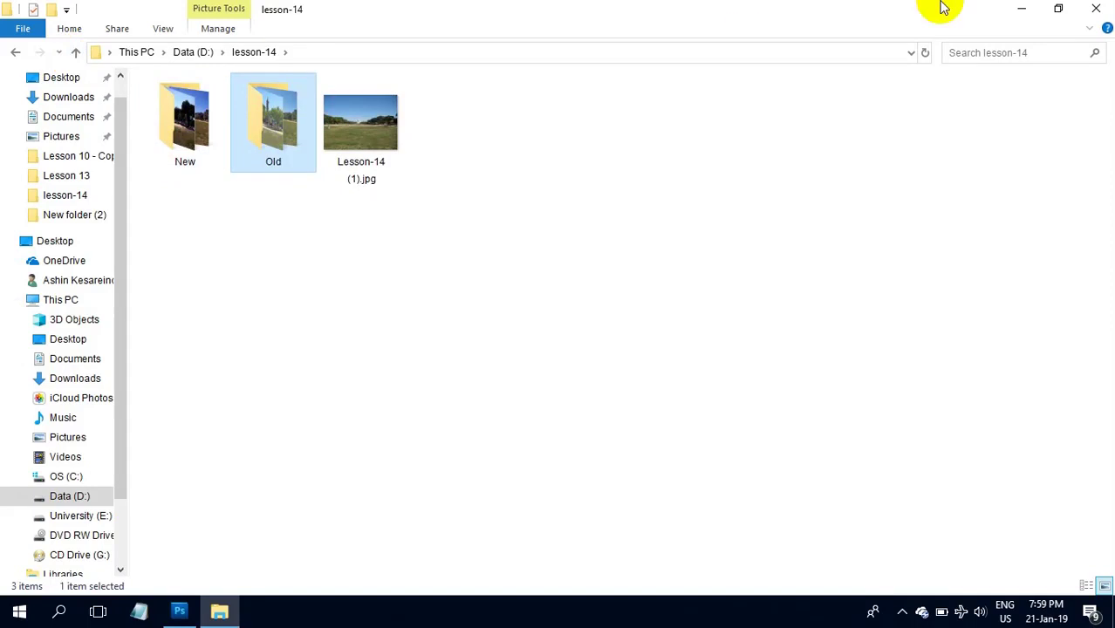
left_click(1023, 7)
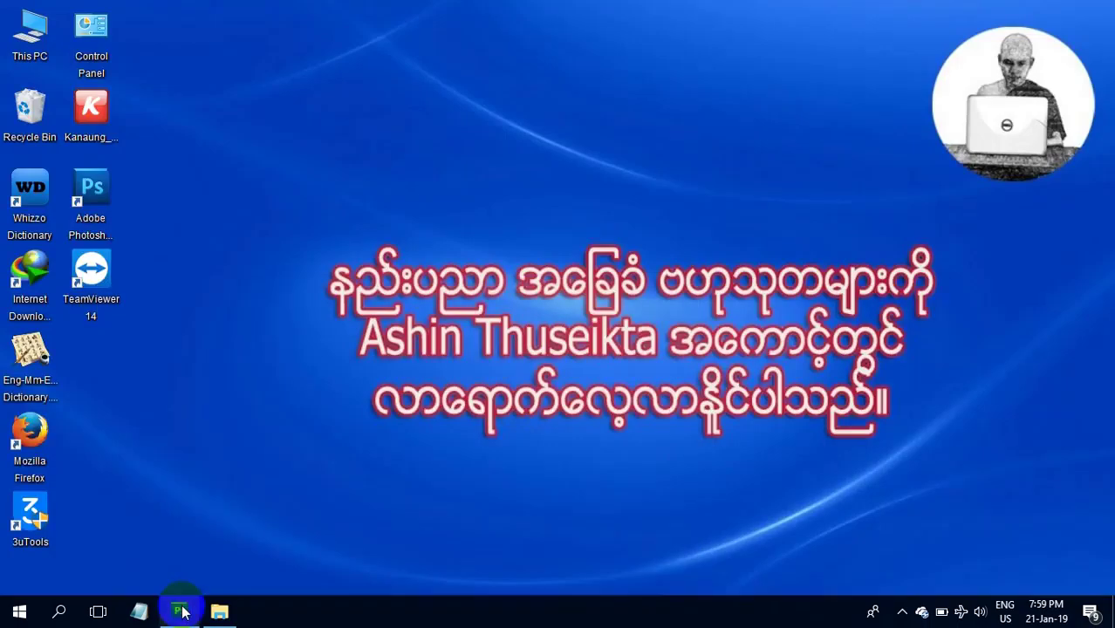
left_click(182, 612)
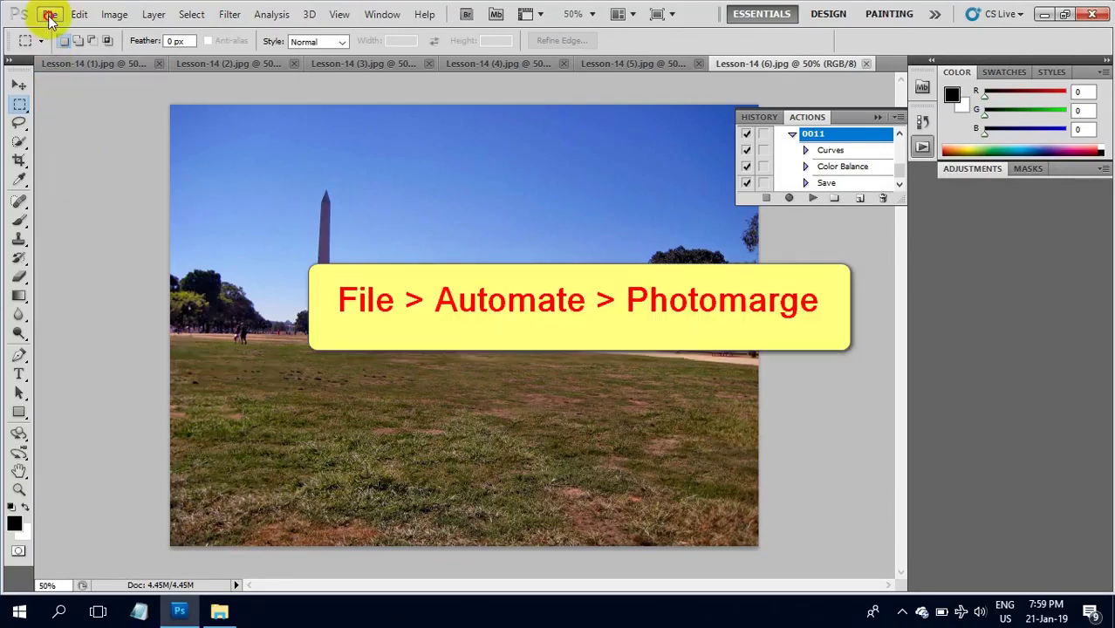
Open Photomerge and set its source to Folder
left_click(50, 14)
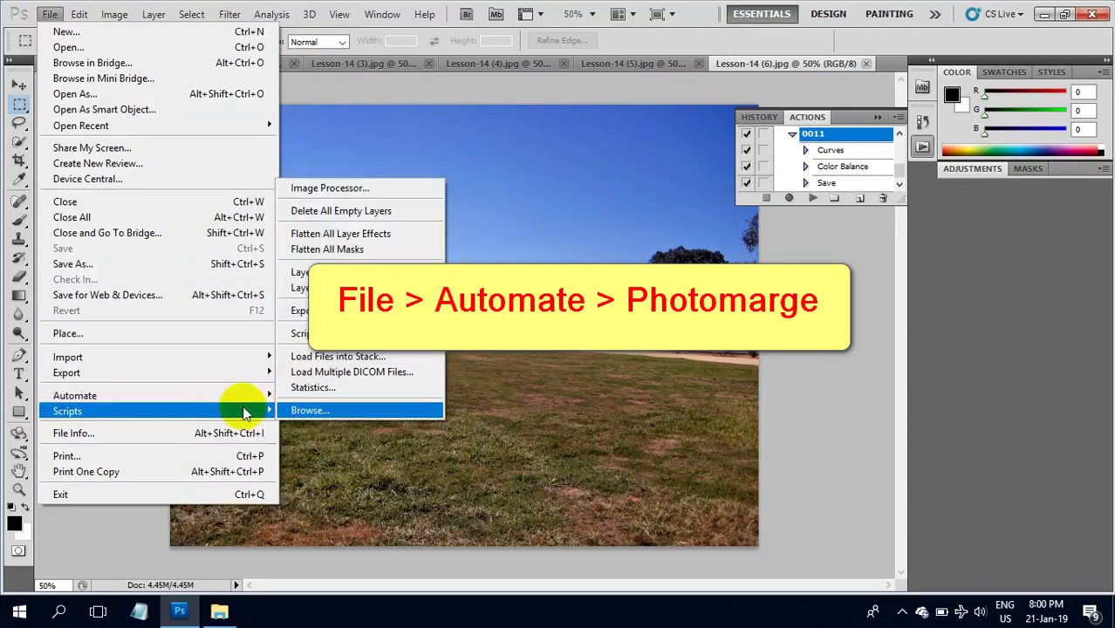
mouse_move(75, 396)
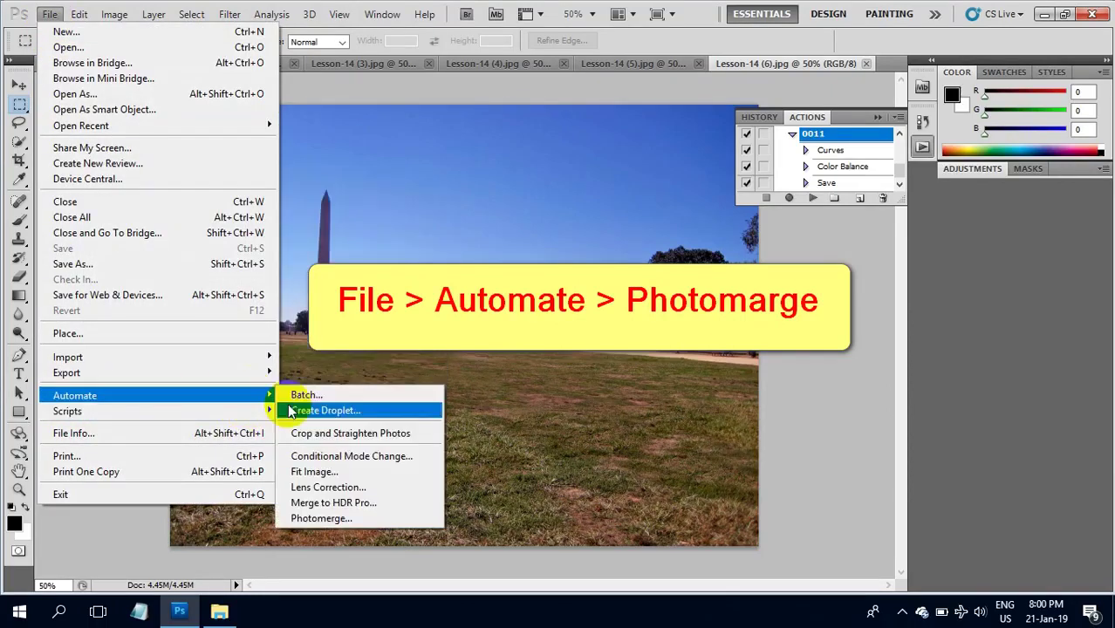
left_click(320, 518)
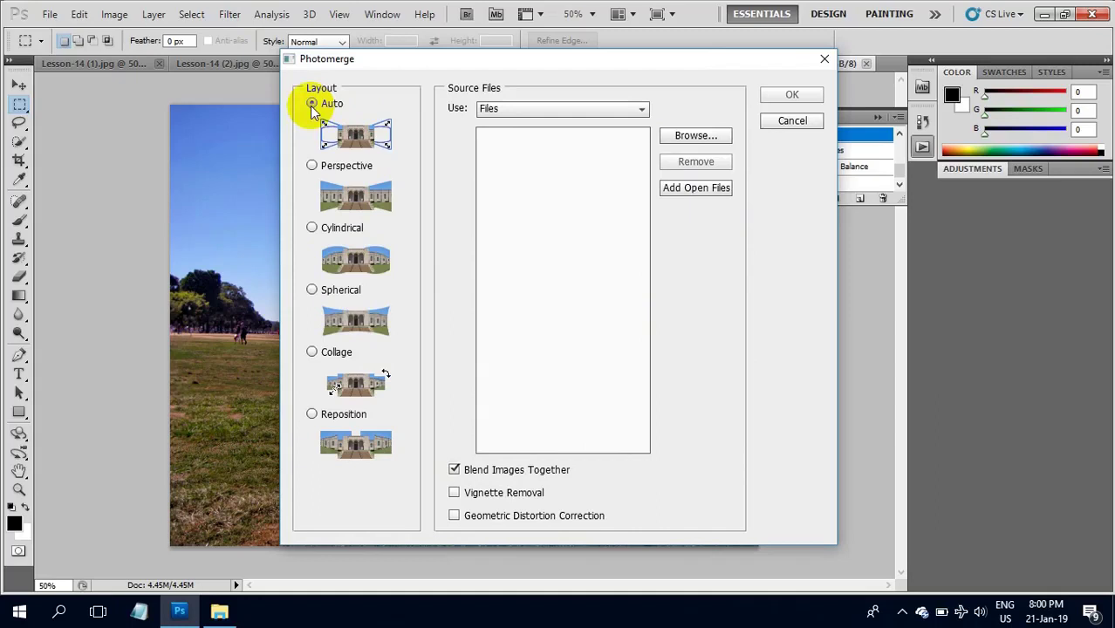
left_click(506, 110)
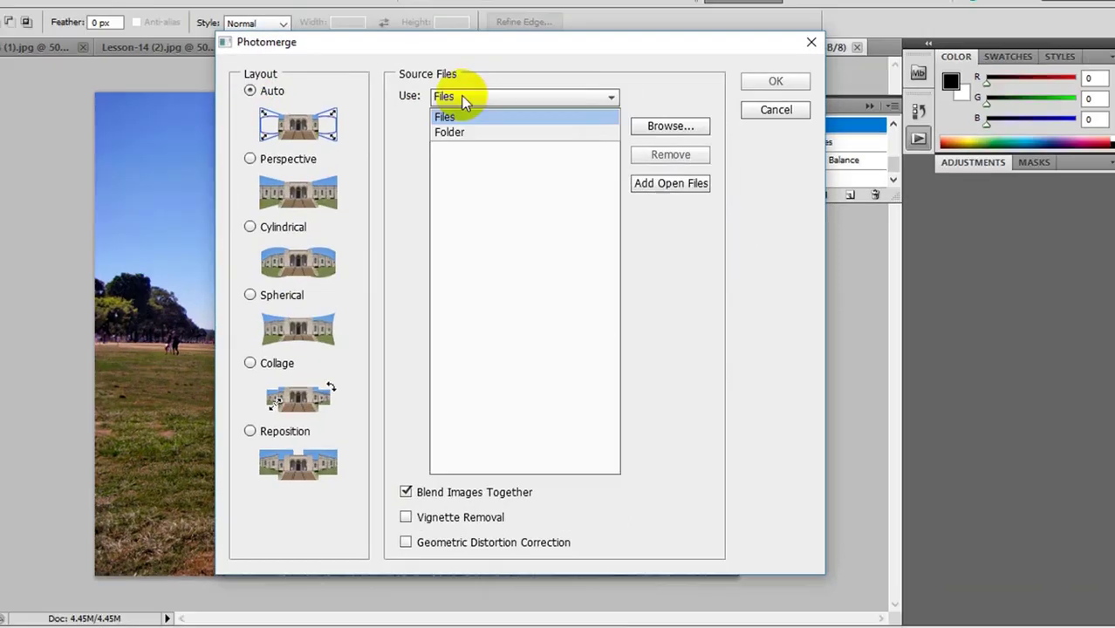
left_click(432, 129)
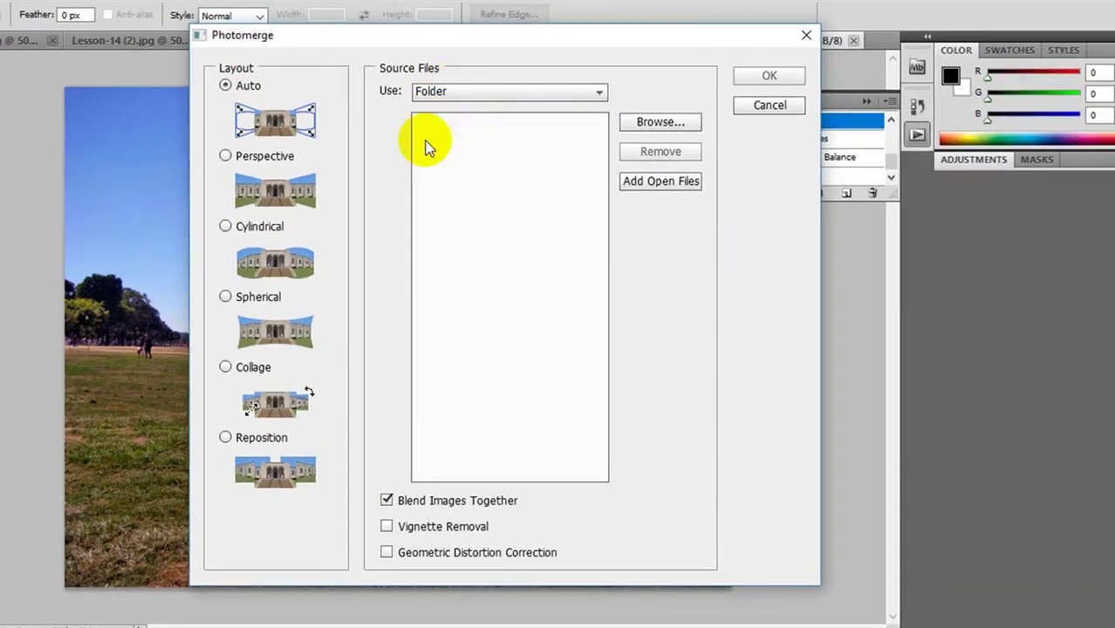
Choose D:\lesson-14\New as the source folder and run the panorama merge
left_click(660, 122)
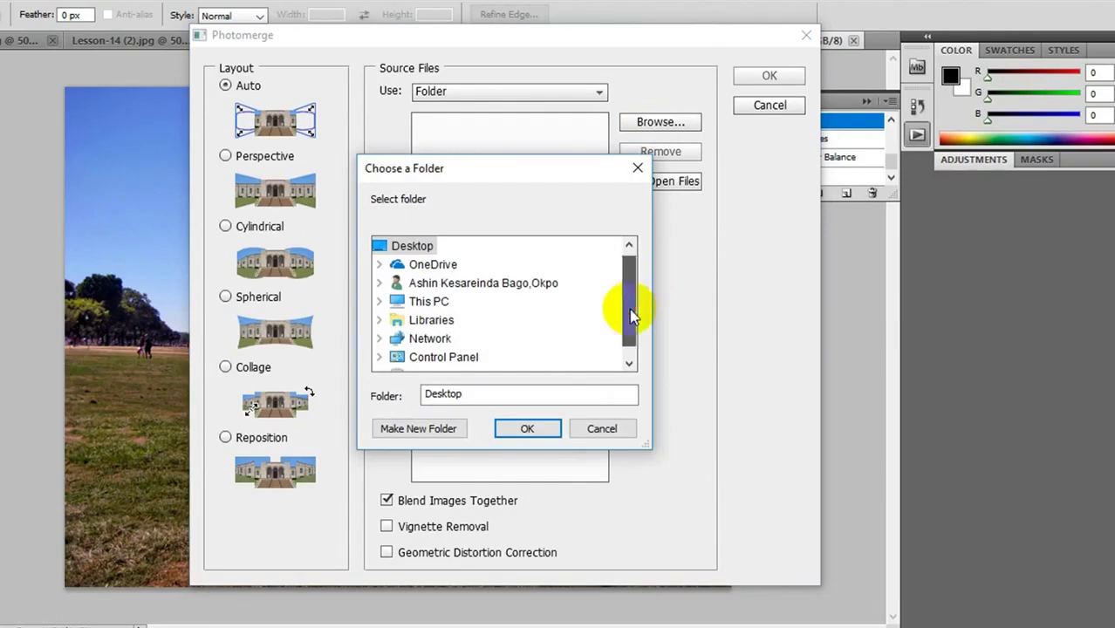
double_click(428, 301)
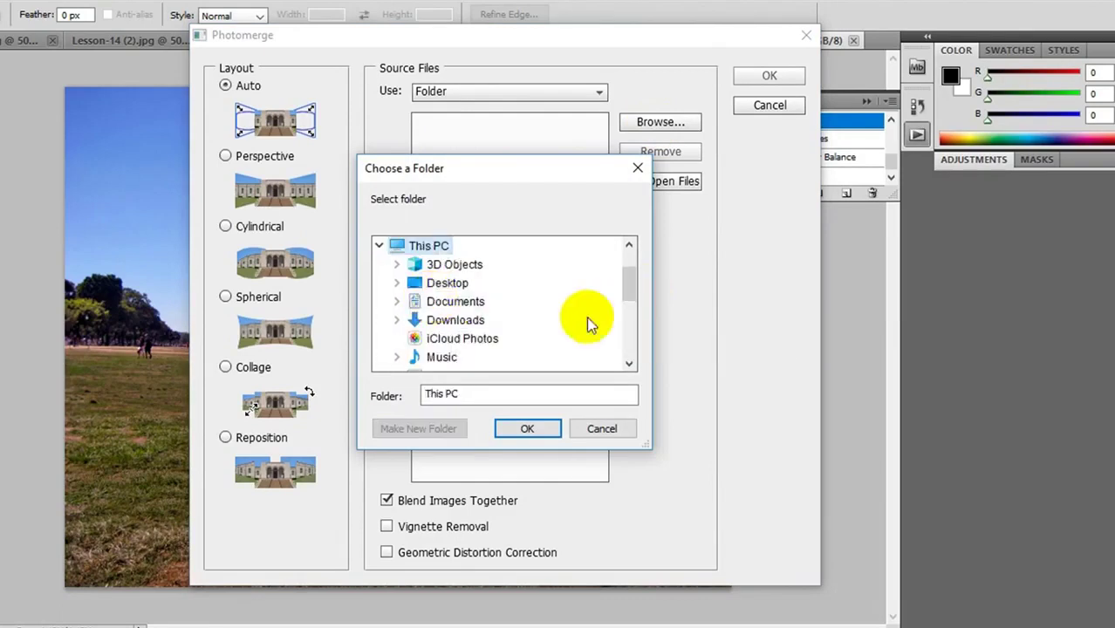
left_click_drag(629, 284, 629, 310)
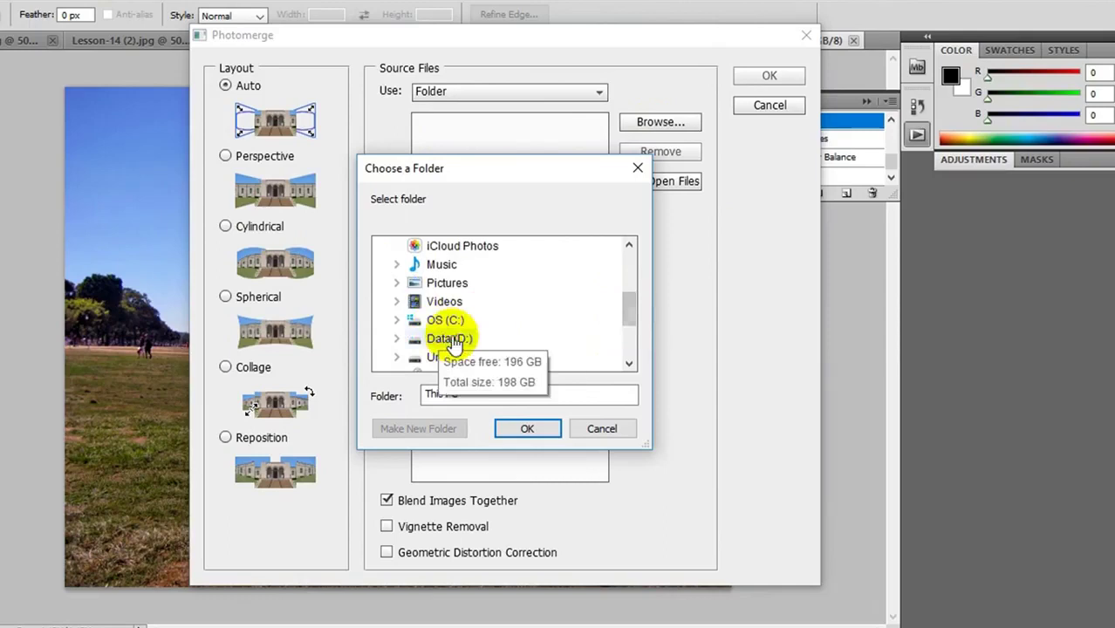
double_click(450, 339)
double_click(469, 320)
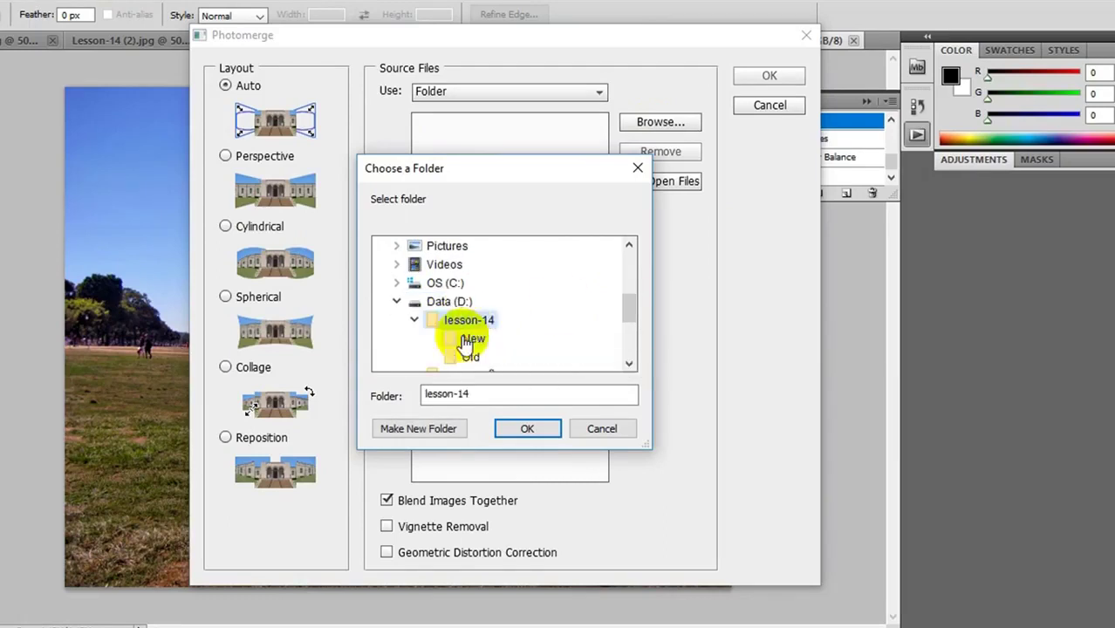
left_click_drag(629, 306, 629, 315)
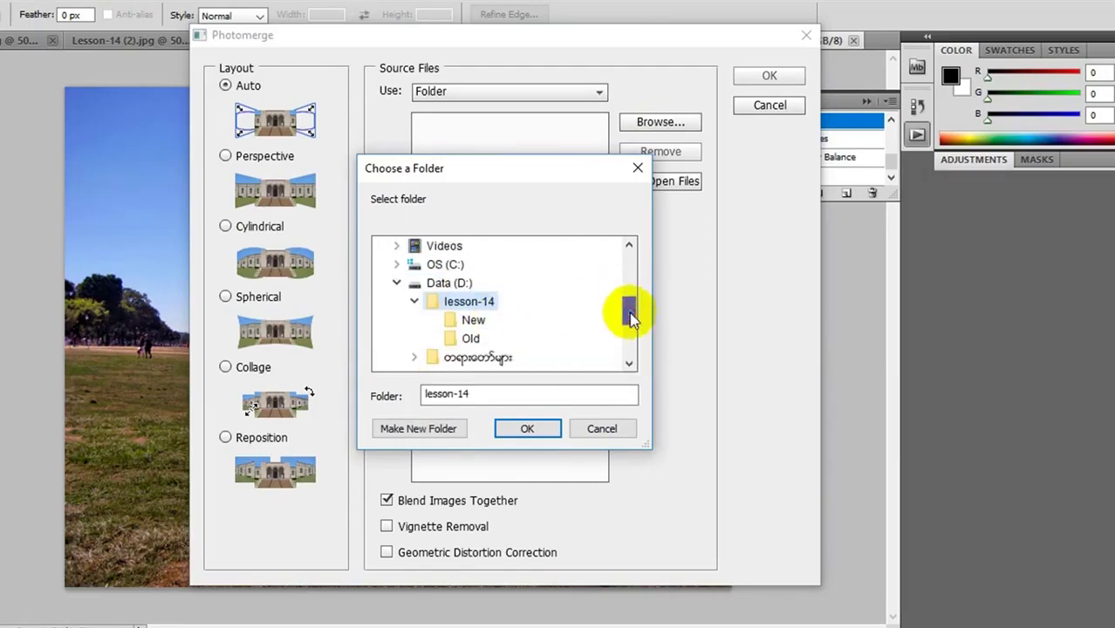
left_click(473, 321)
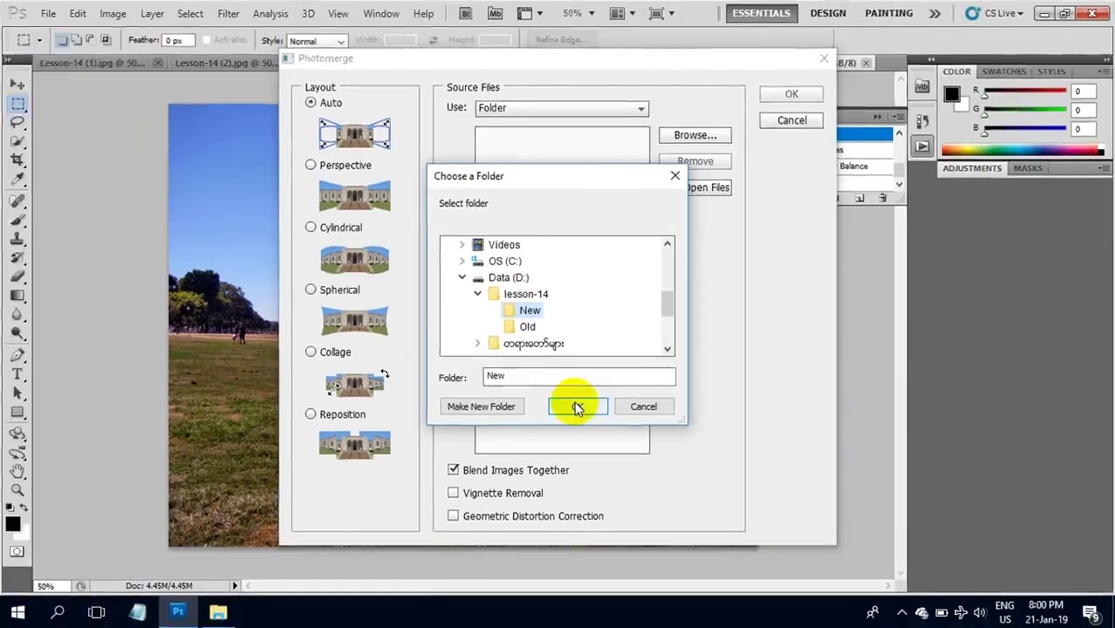
left_click(577, 406)
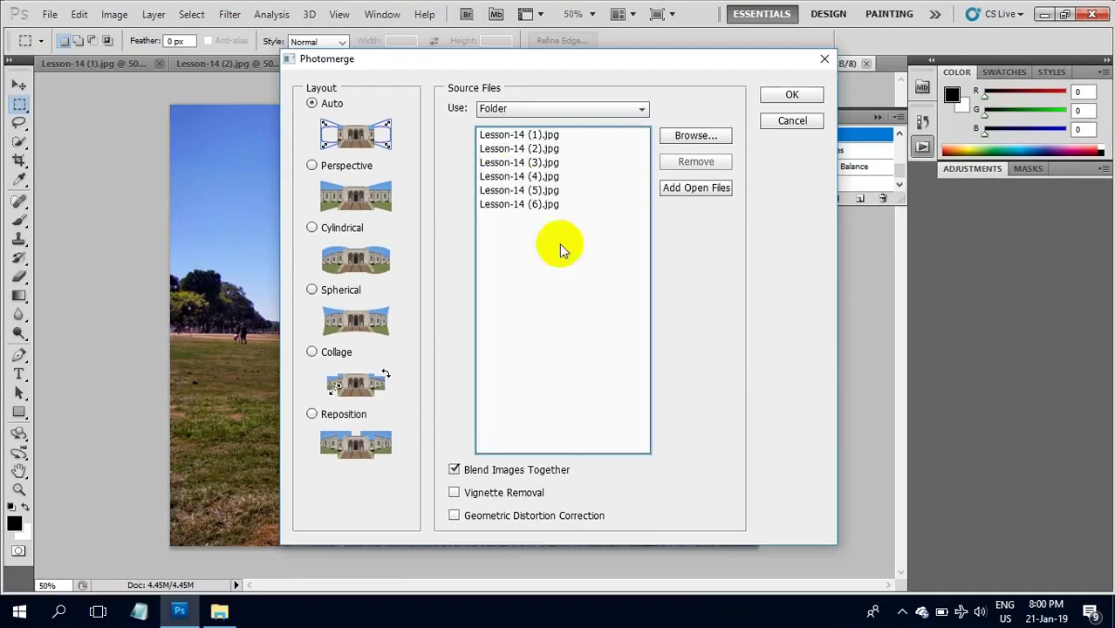
left_click(791, 96)
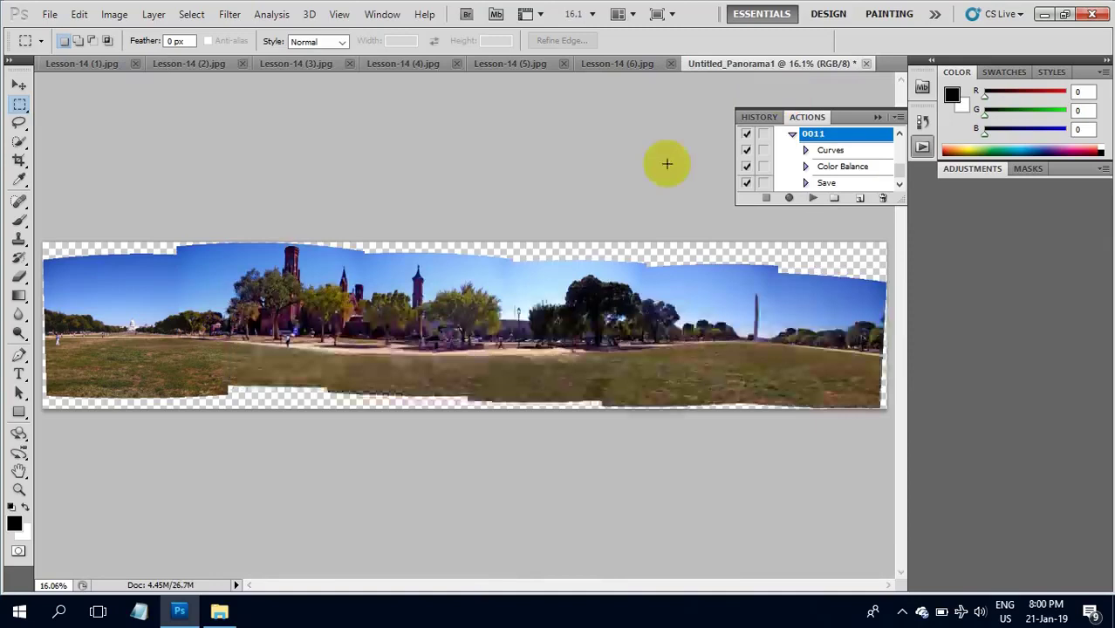
Close the History and Actions tab group and show the Layers panel
left_click(899, 117)
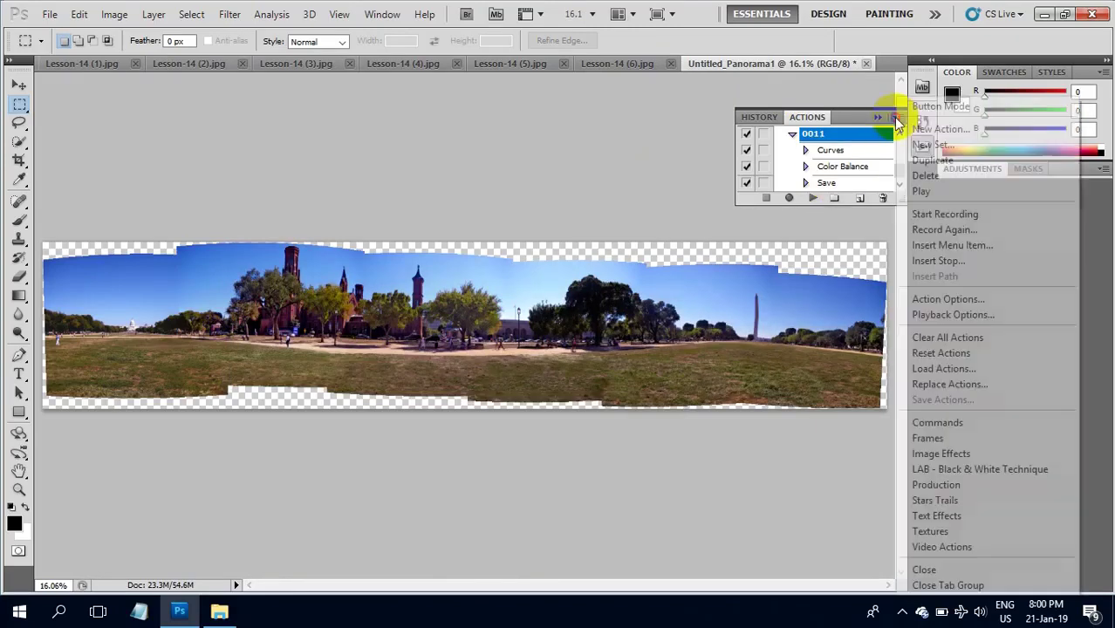
left_click(947, 585)
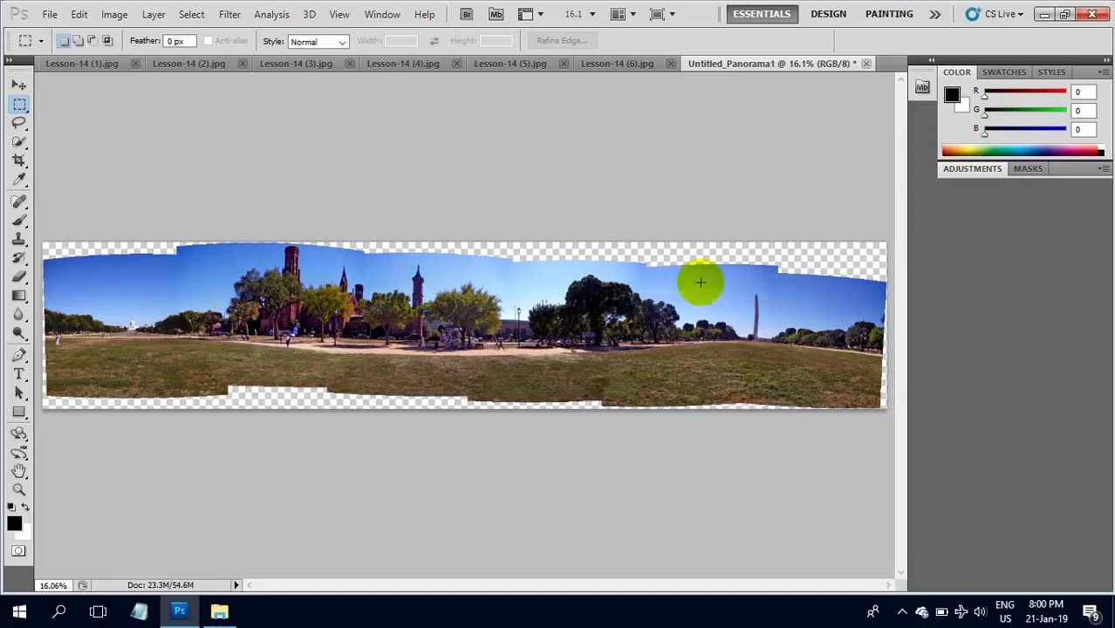
left_click(382, 14)
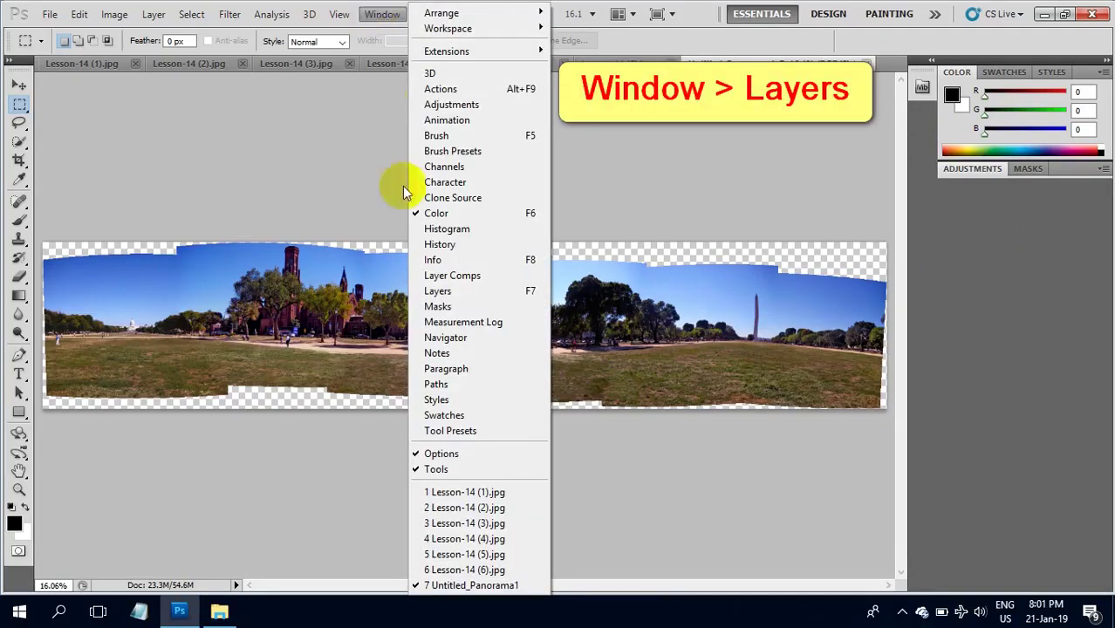
left_click(436, 292)
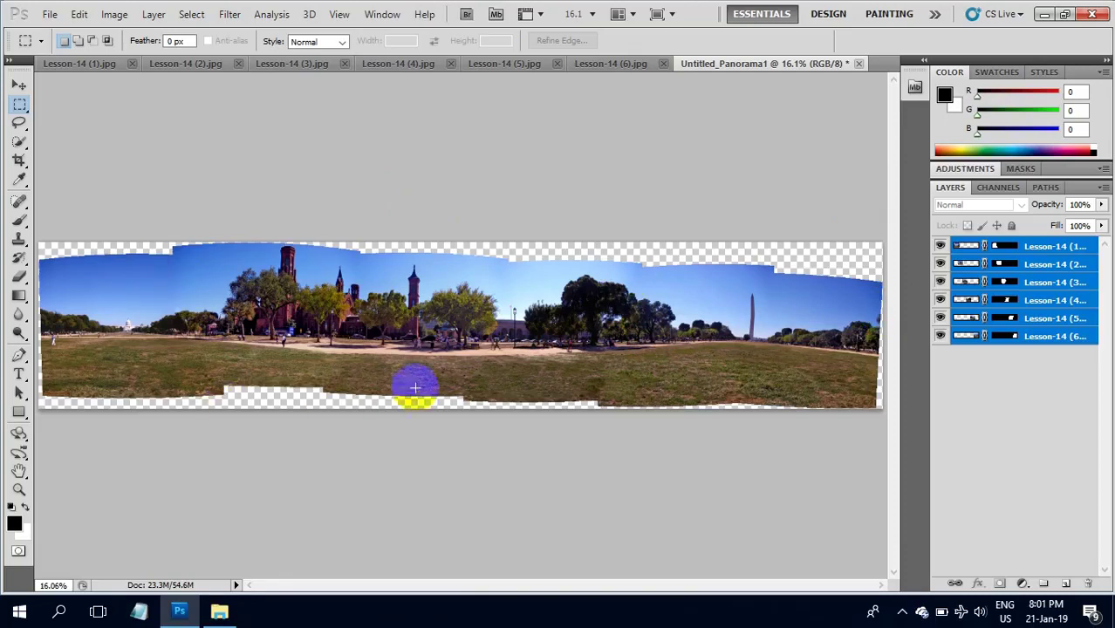
left_click(20, 161)
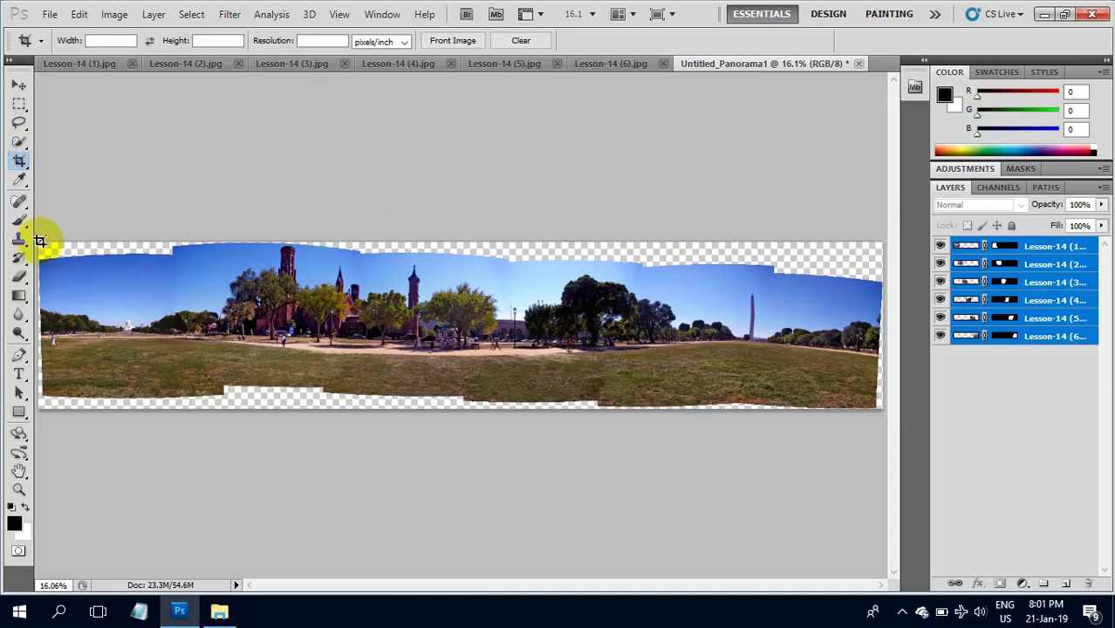
mouse_move(40, 246)
left_mouse_down()
mouse_move(738, 380)
mouse_move(875, 391)
left_mouse_up()
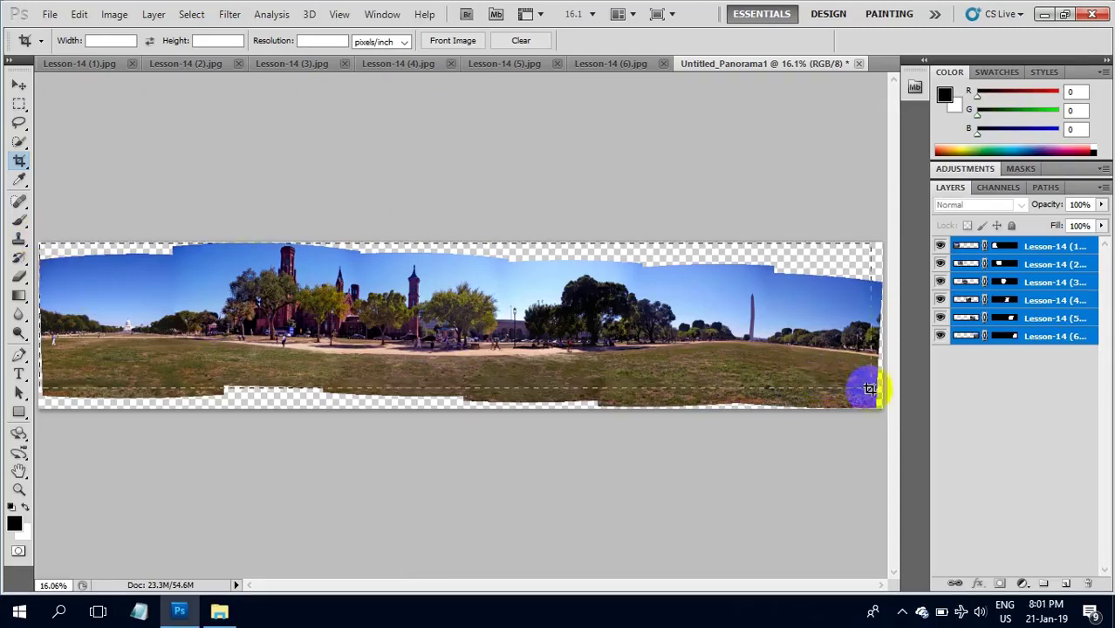
left_click_drag(874, 391, 875, 388)
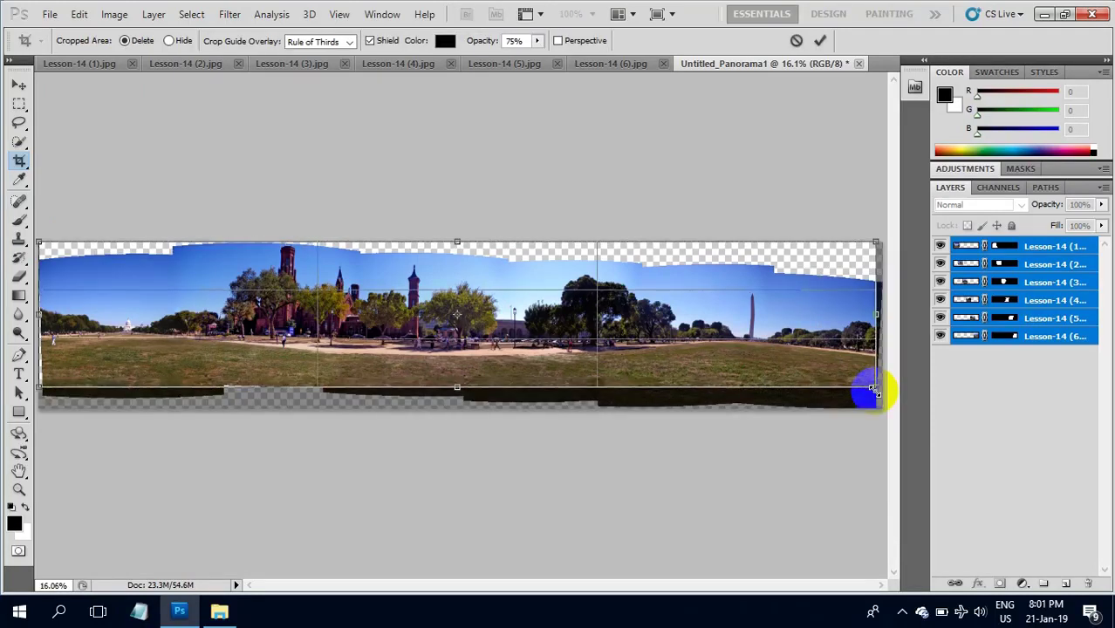
key("Return")
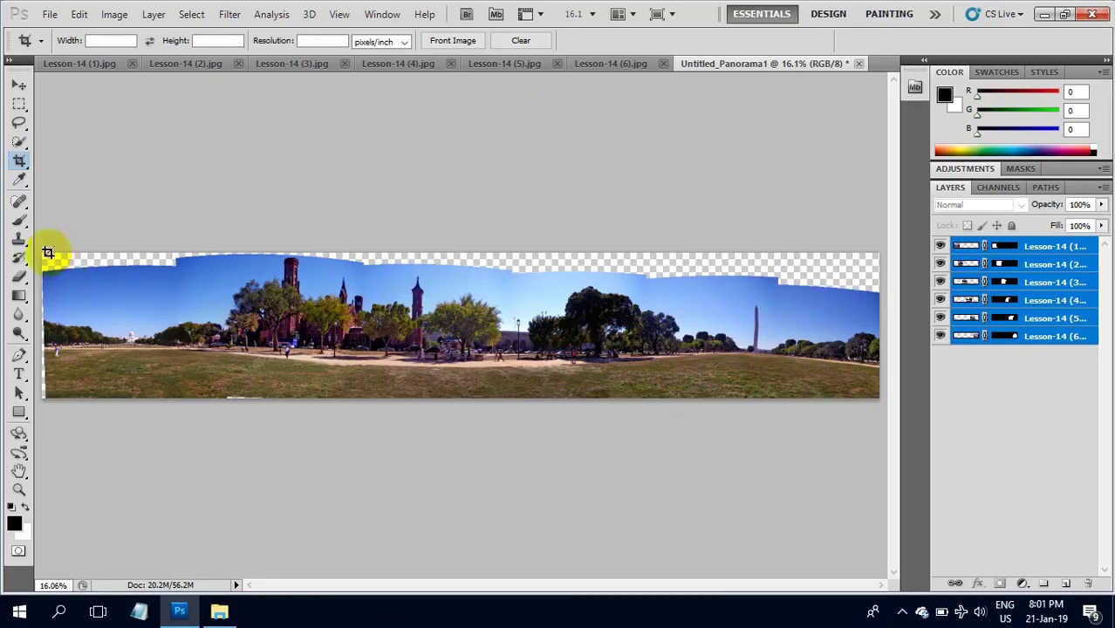
left_click_drag(43, 254, 1002, 500)
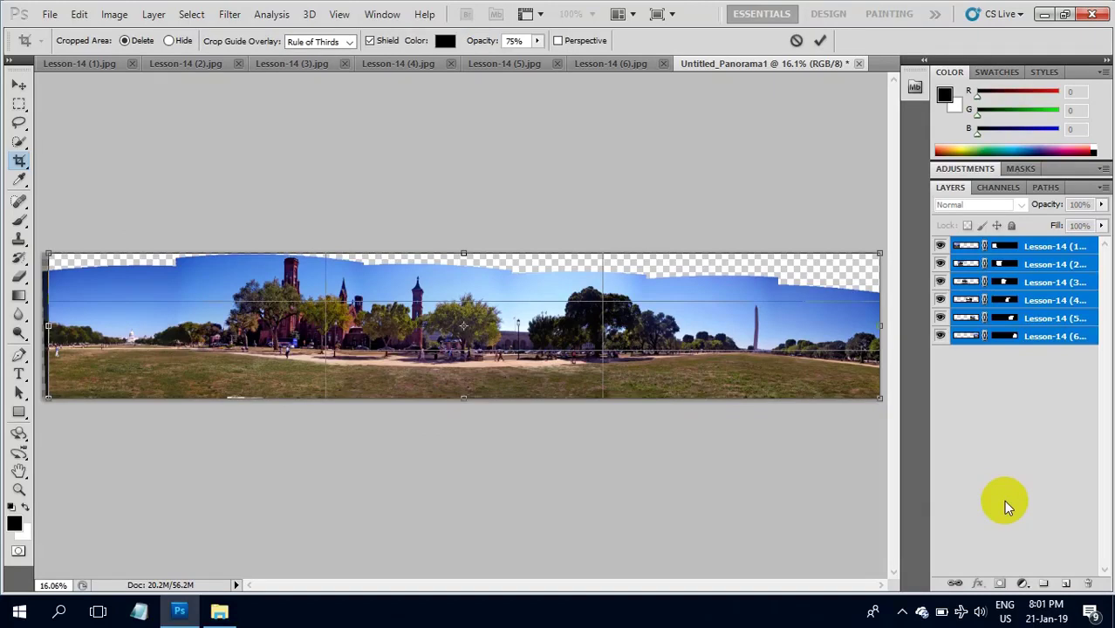
key("Return")
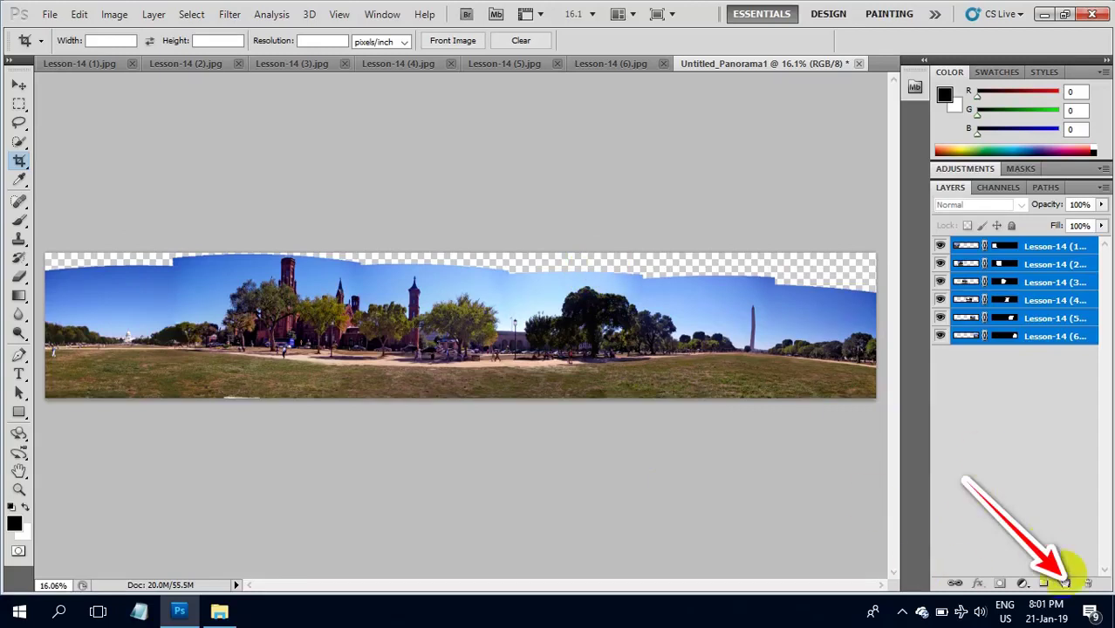
Add empty Layer 1, select the Gradient tool, and sample a deep sky blue as foreground
left_click(1070, 587)
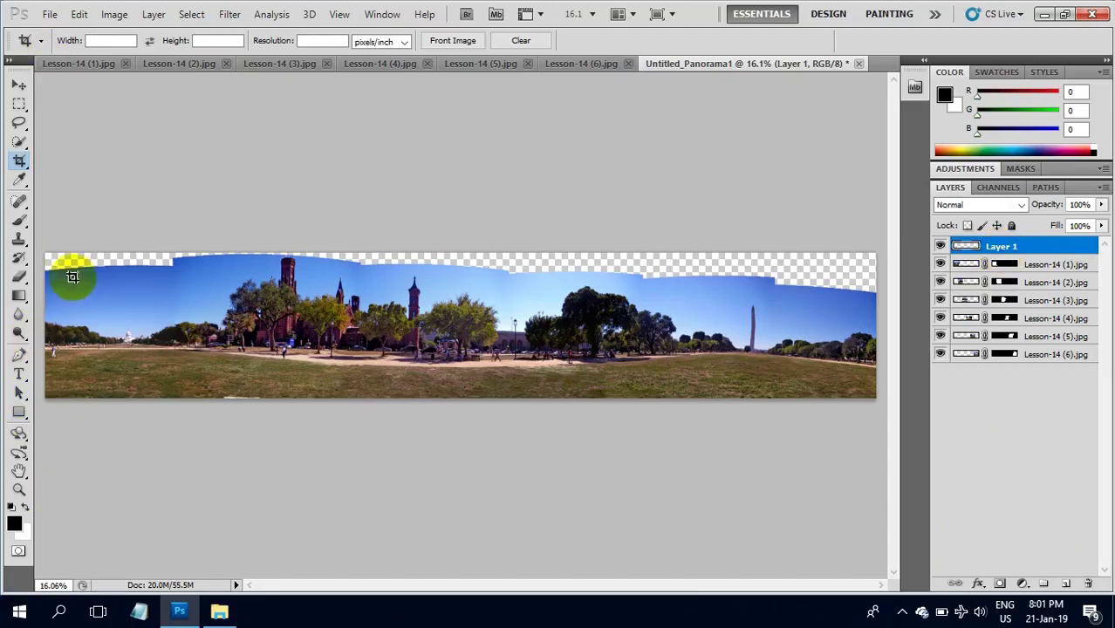
left_click(21, 299)
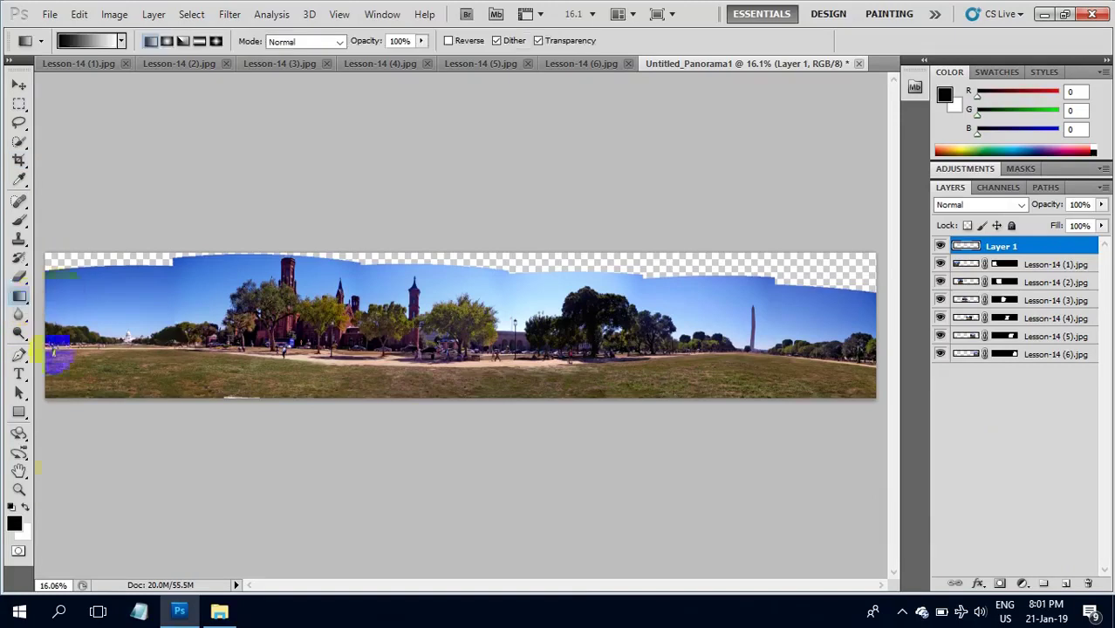
left_click(16, 525)
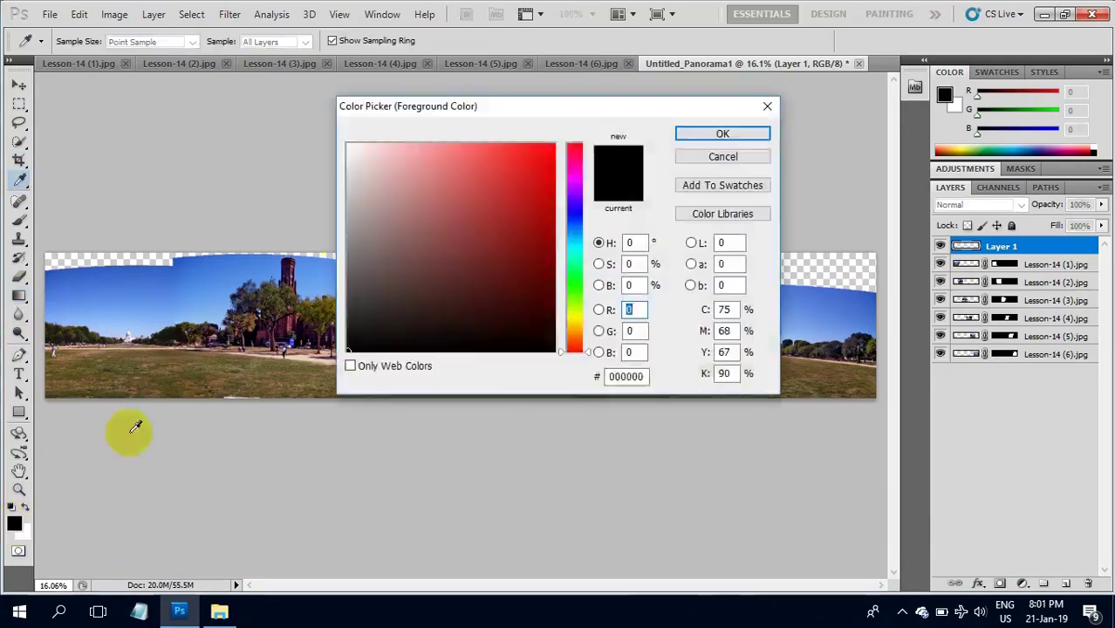
left_click_drag(540, 98, 590, 98)
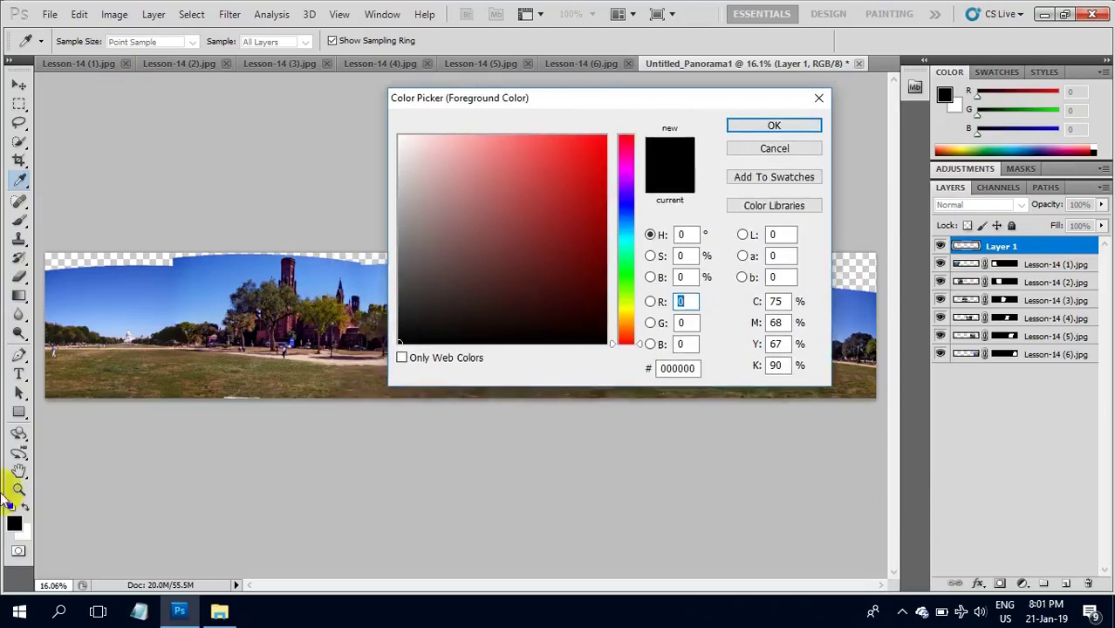
left_click(198, 264)
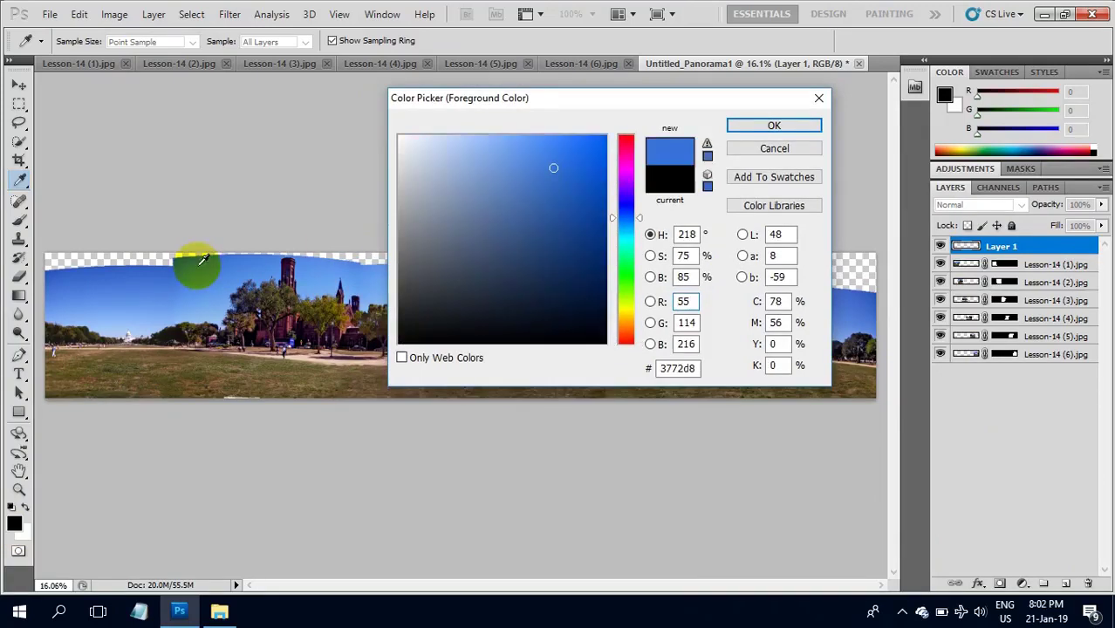
left_click(785, 124)
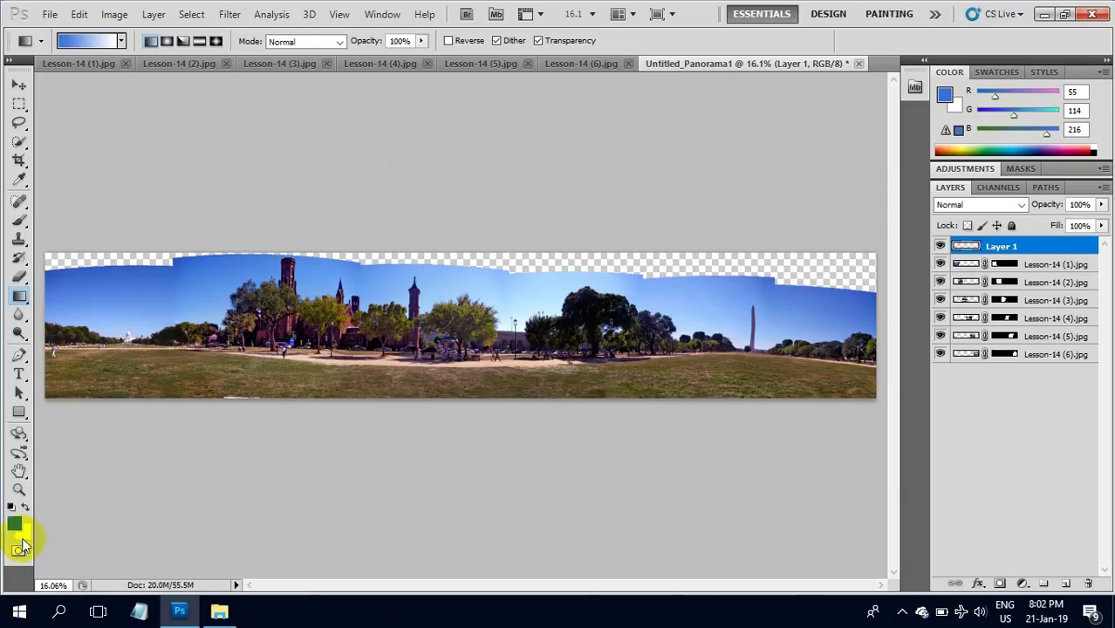
Sample a light sky blue as background and choose the gradient preset
left_click(22, 545)
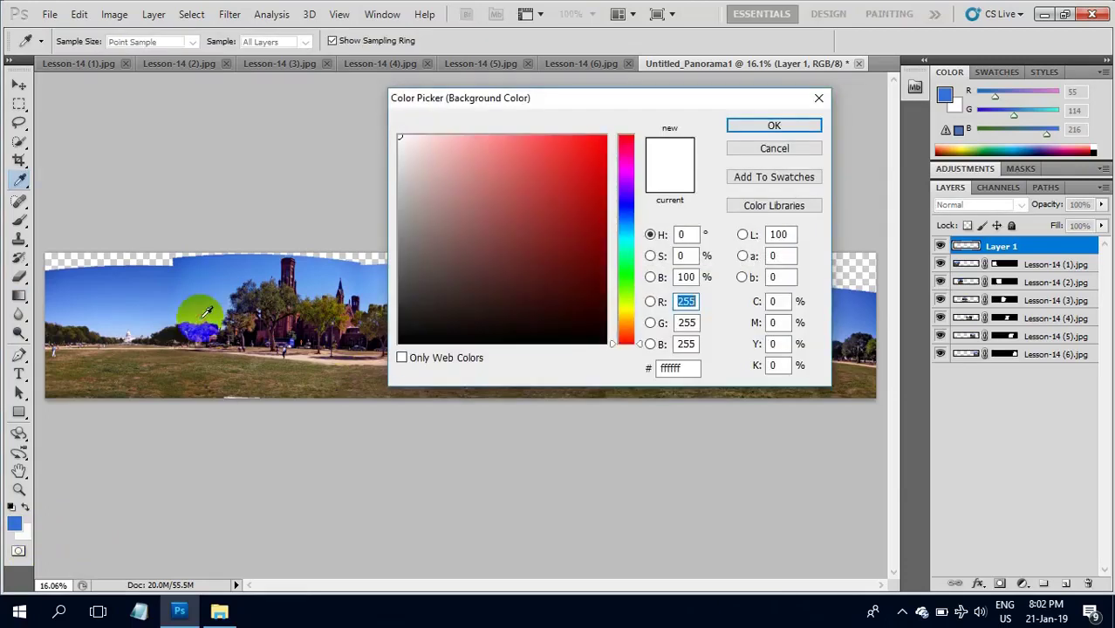
left_click(204, 312)
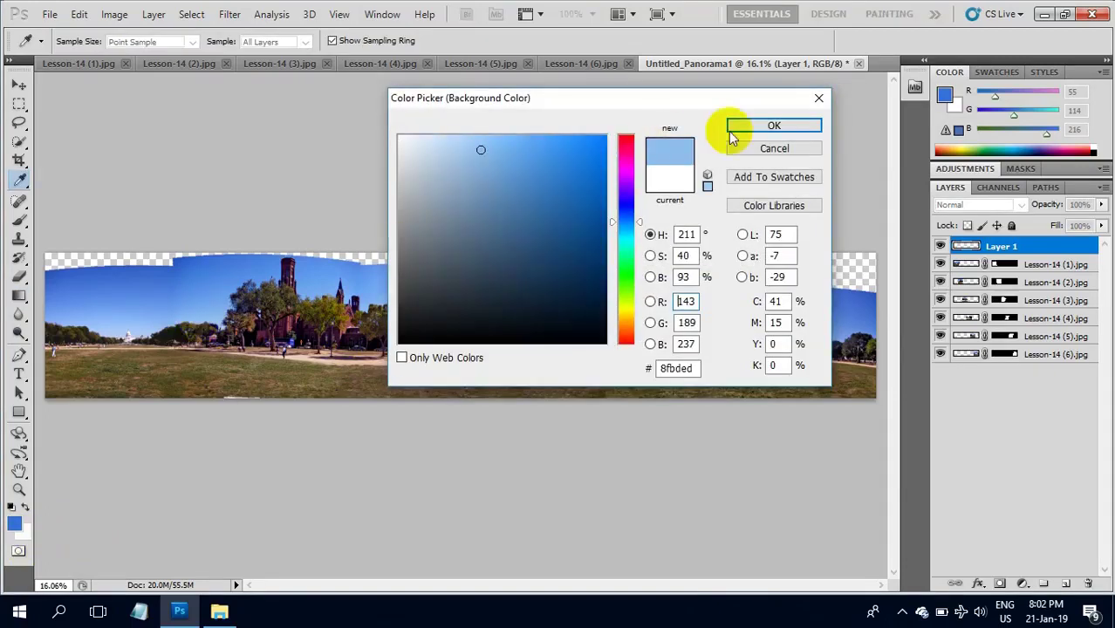
left_click(760, 126)
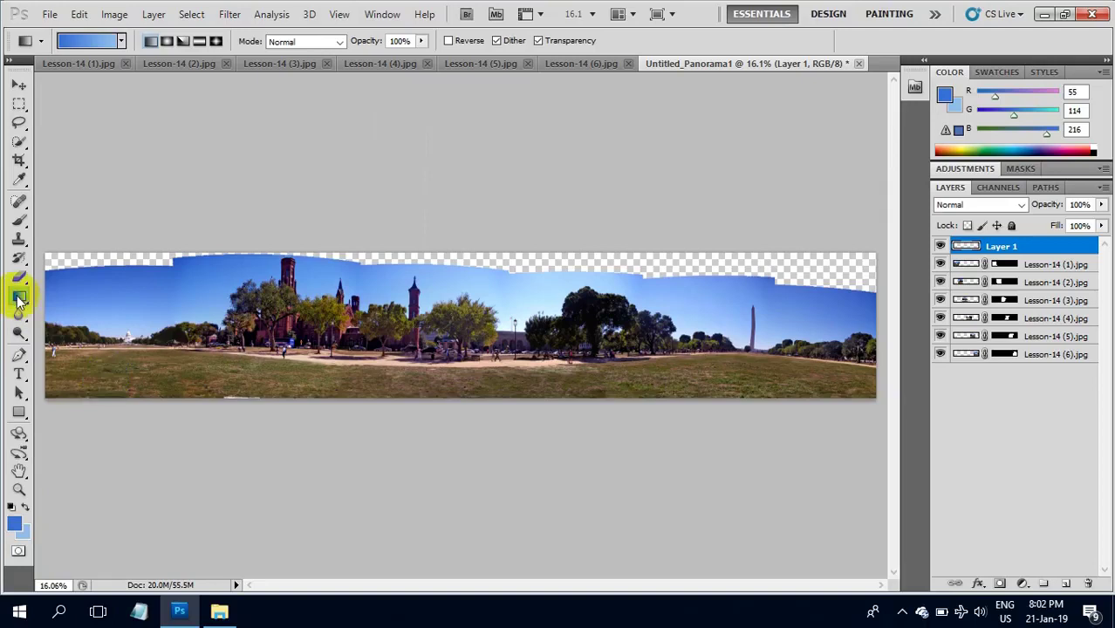
left_click(121, 41)
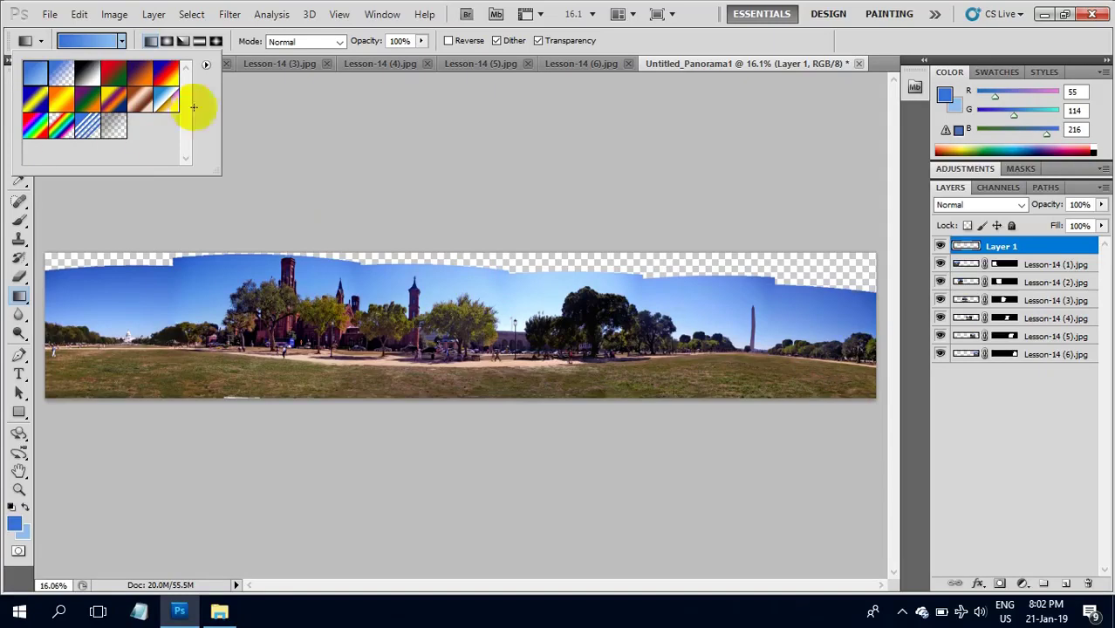
left_click(262, 96)
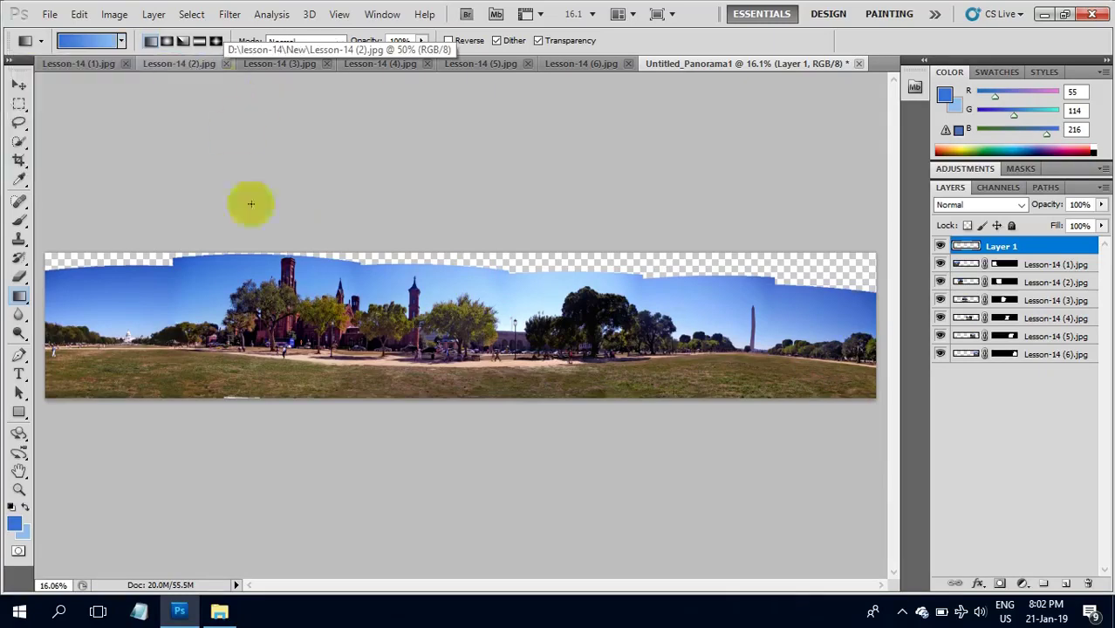
Fill Layer 1's top strip with a vertical blue gradient and move it below the photos
left_click(20, 103)
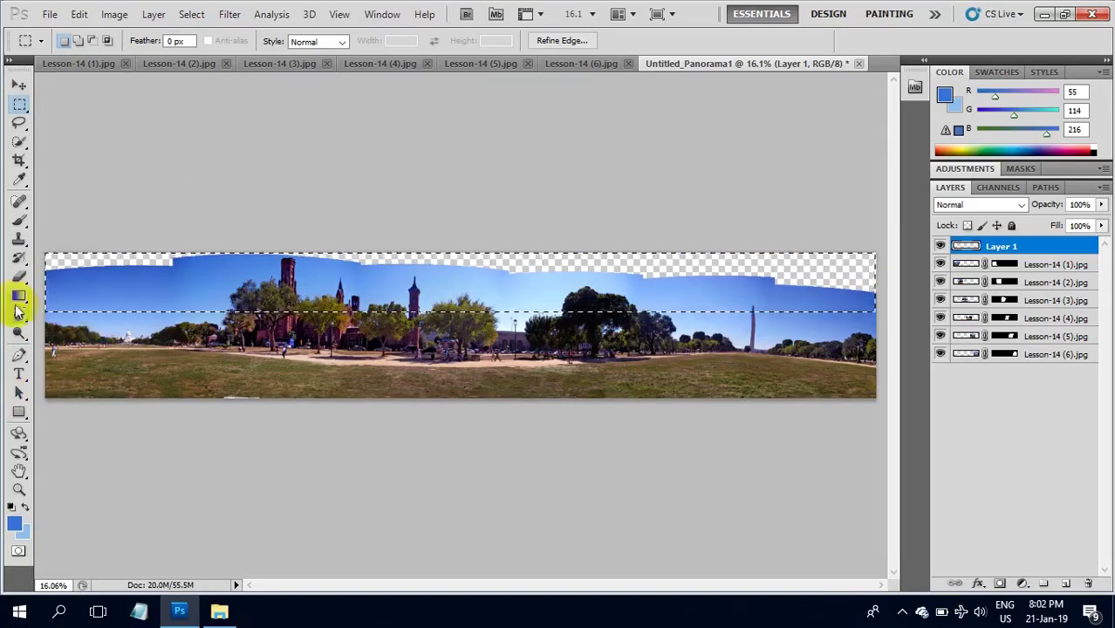
left_click(19, 301)
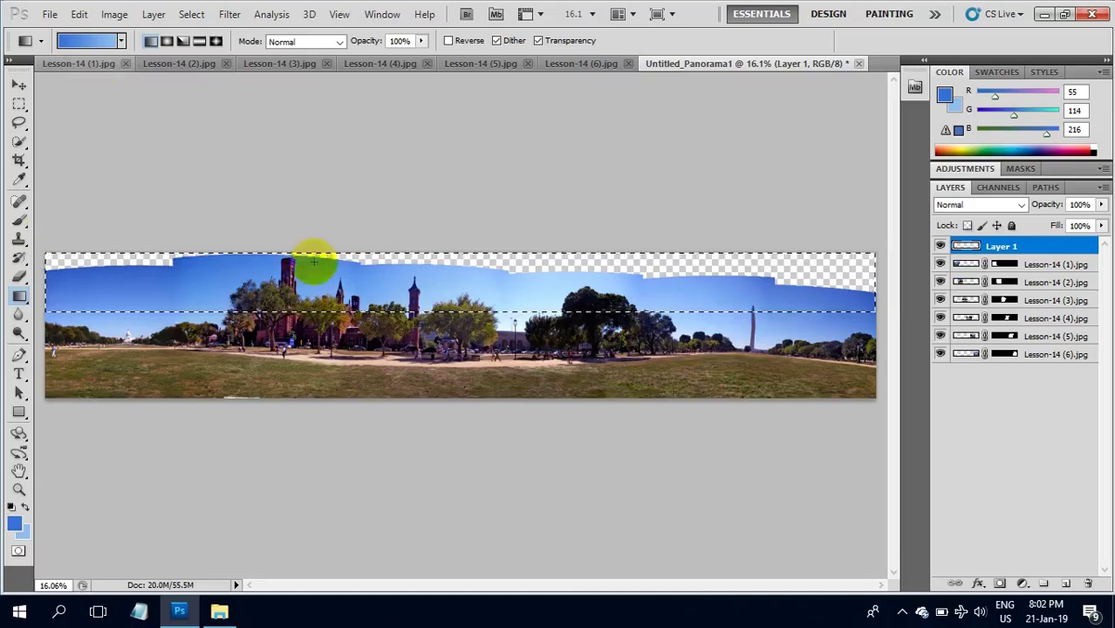
left_click_drag(462, 185, 471, 345)
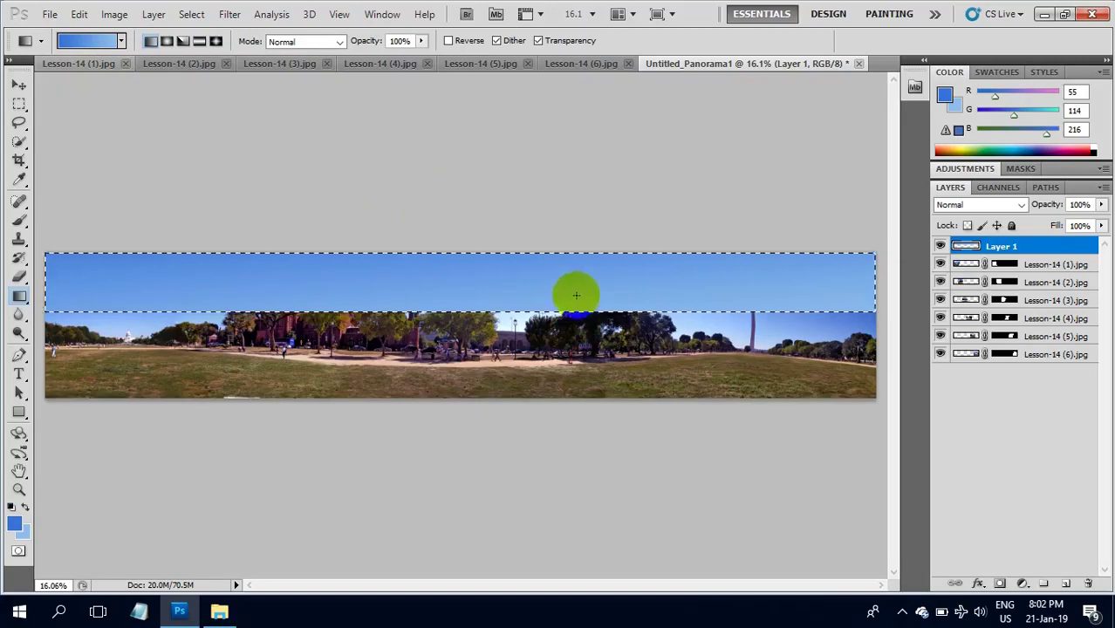
key("ctrl+d")
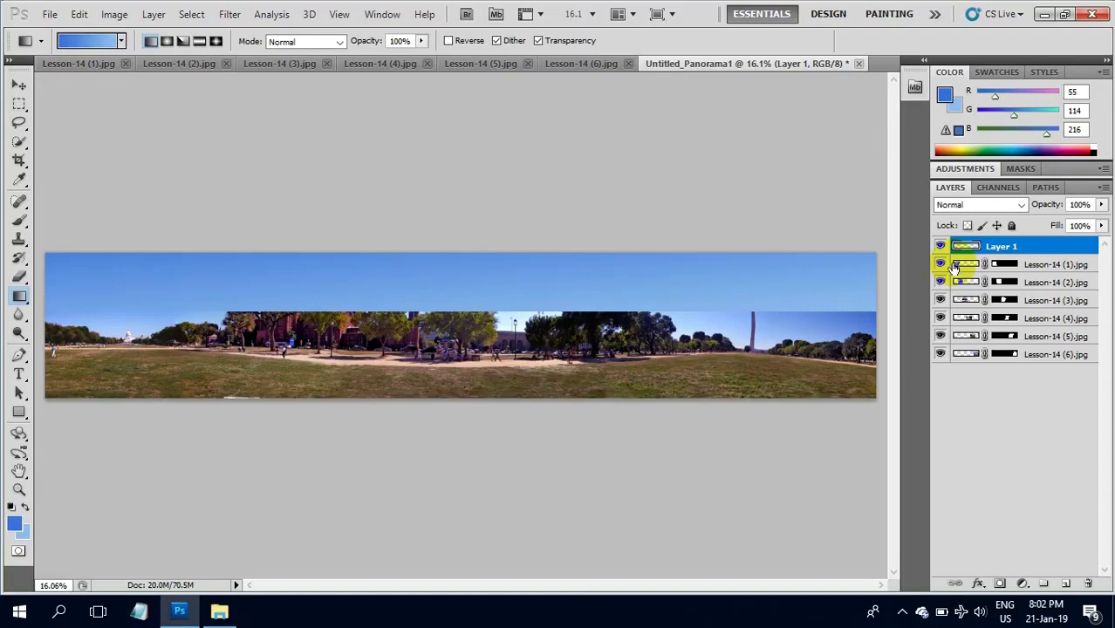
left_click(999, 263, "shift")
left_click_drag(1001, 247, 989, 369)
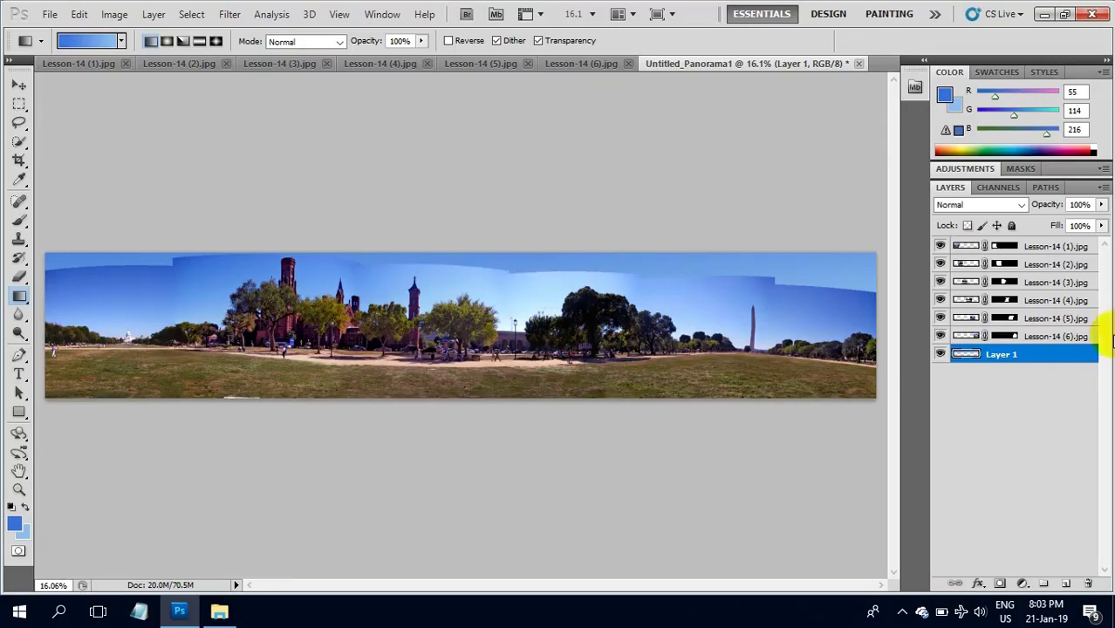
Auto-blend all seven layers as a seamless-tone panorama, then merge them with Ctrl+E
left_click(1046, 252)
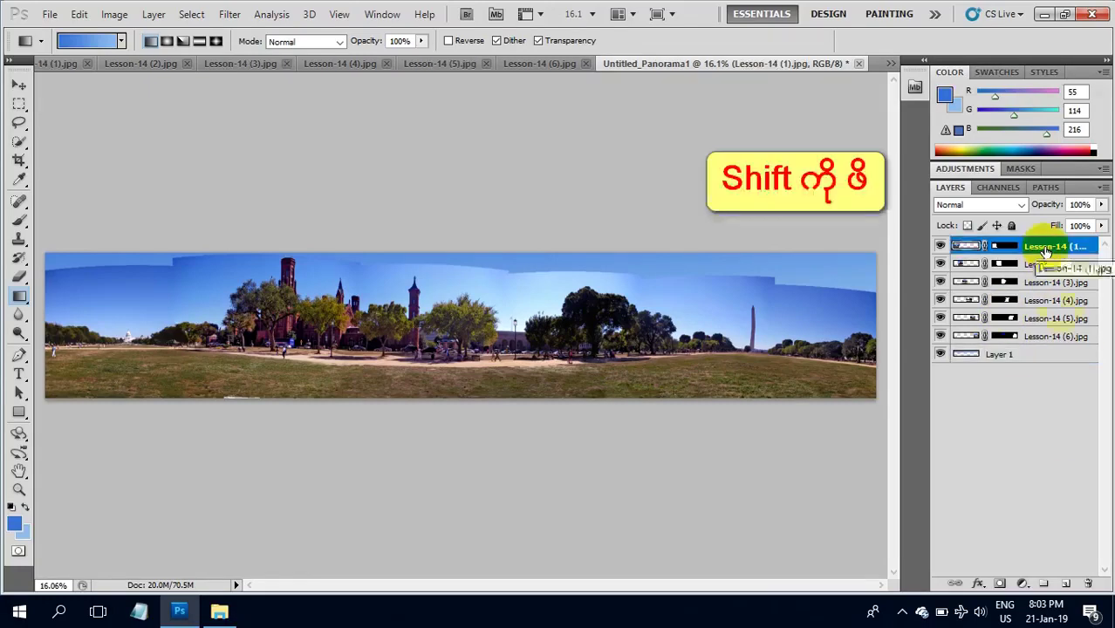
left_click(1010, 356, "shift")
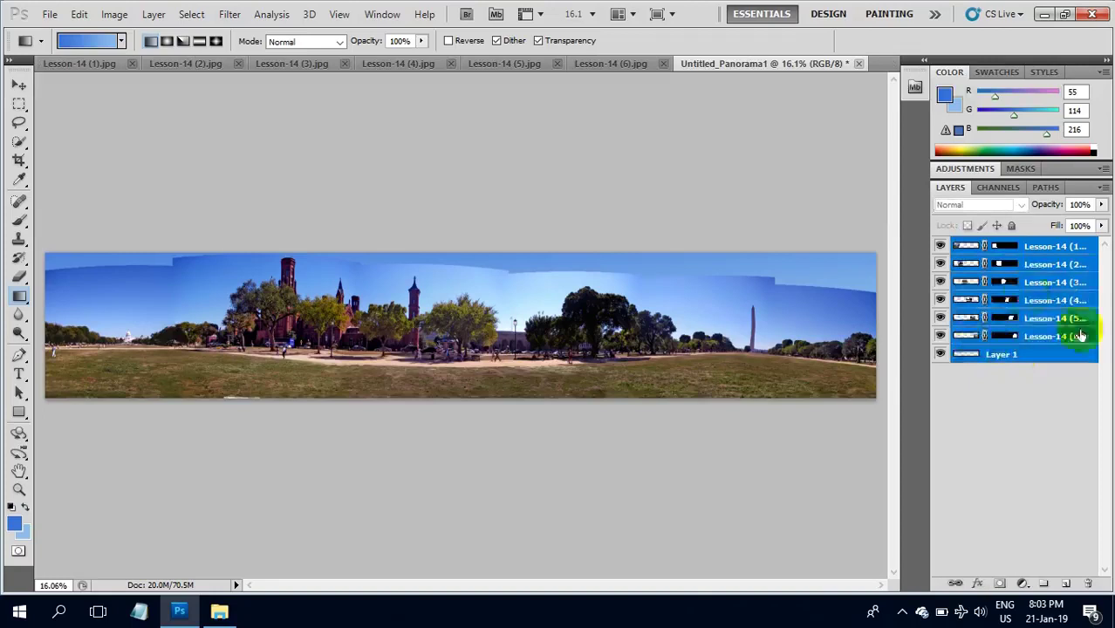
left_click(79, 14)
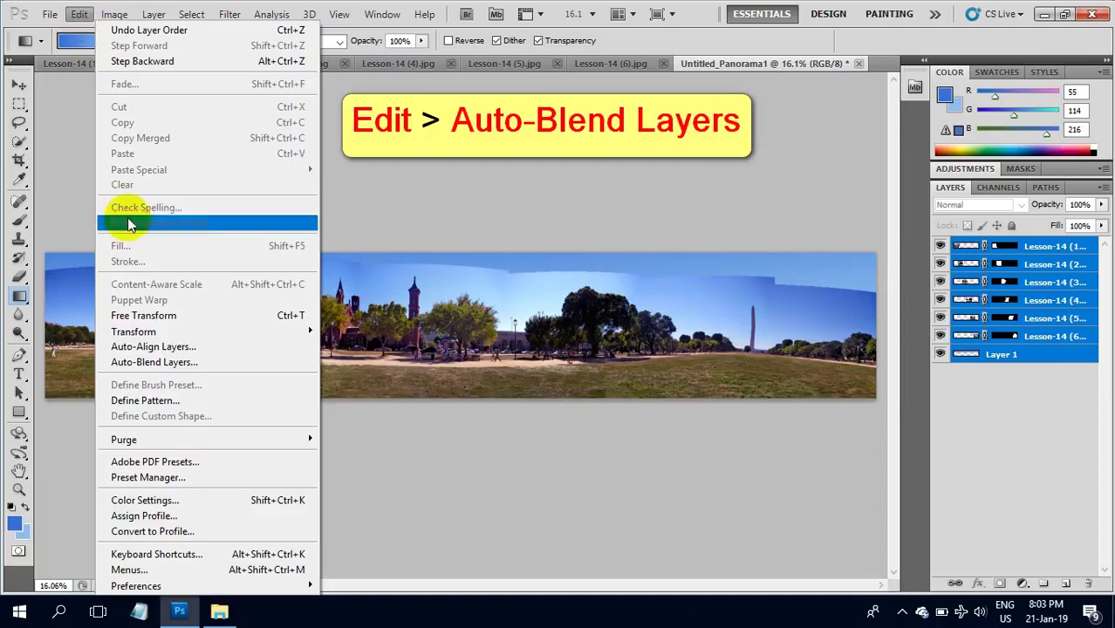
left_click(158, 362)
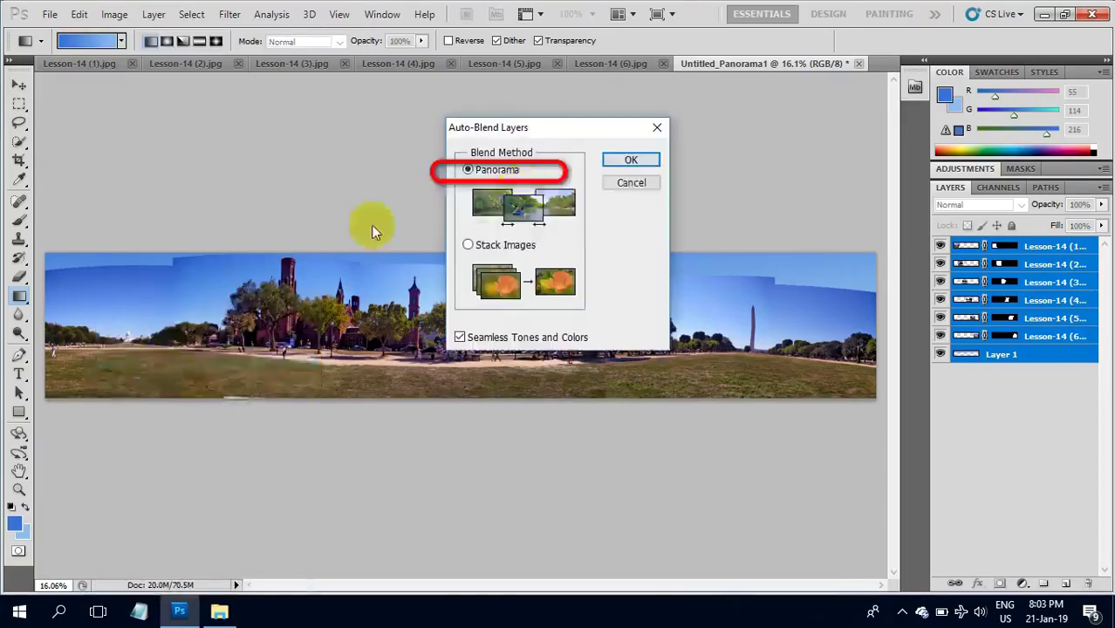
left_click(631, 160)
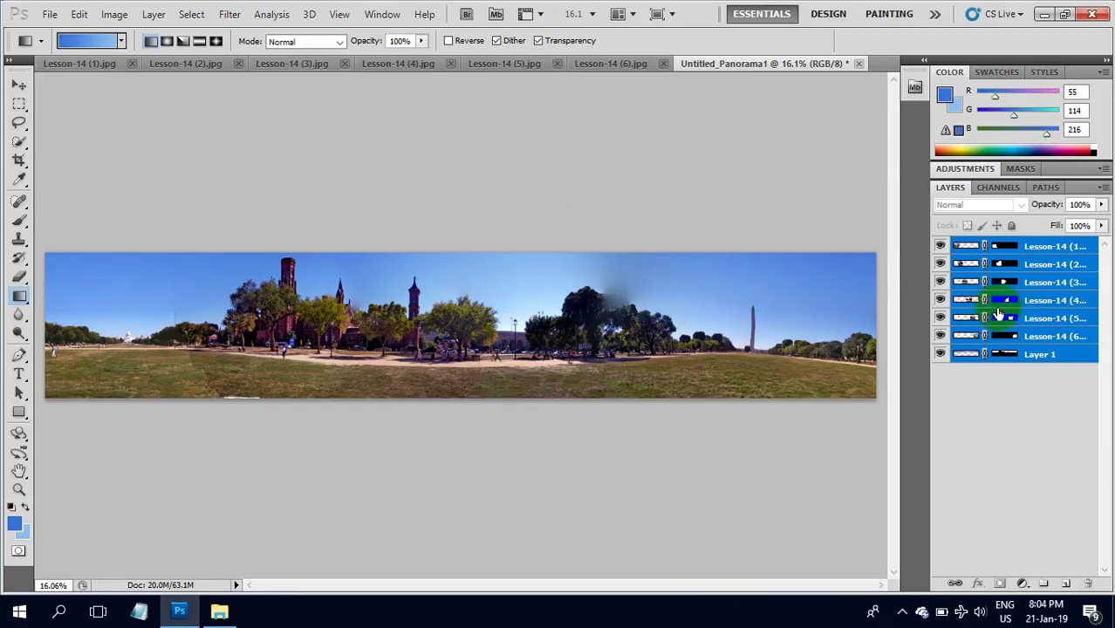
key("ctrl+e")
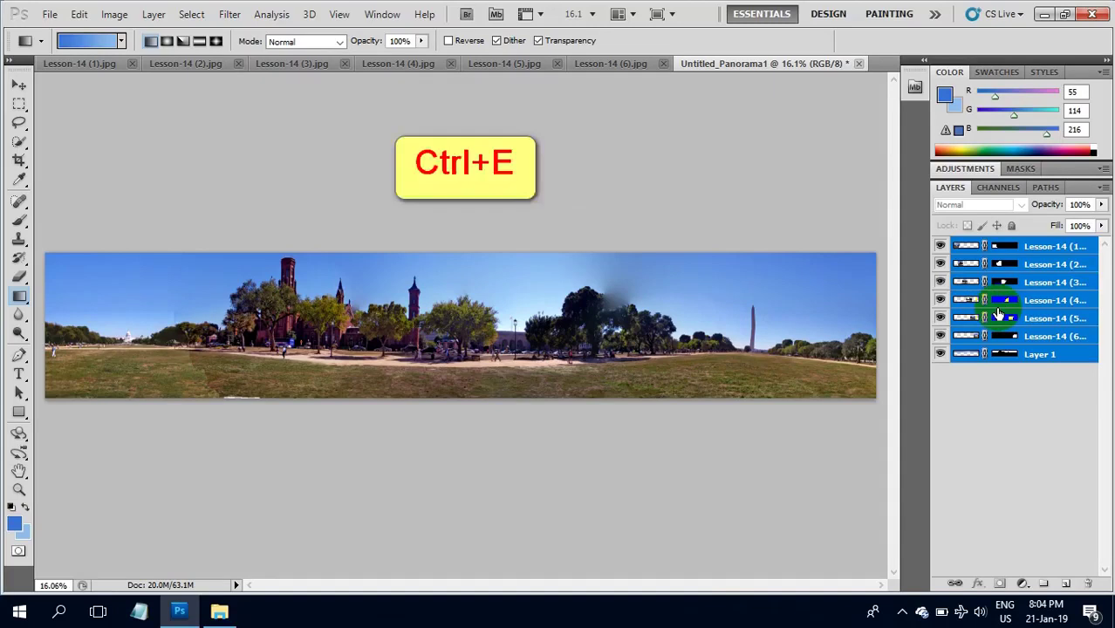